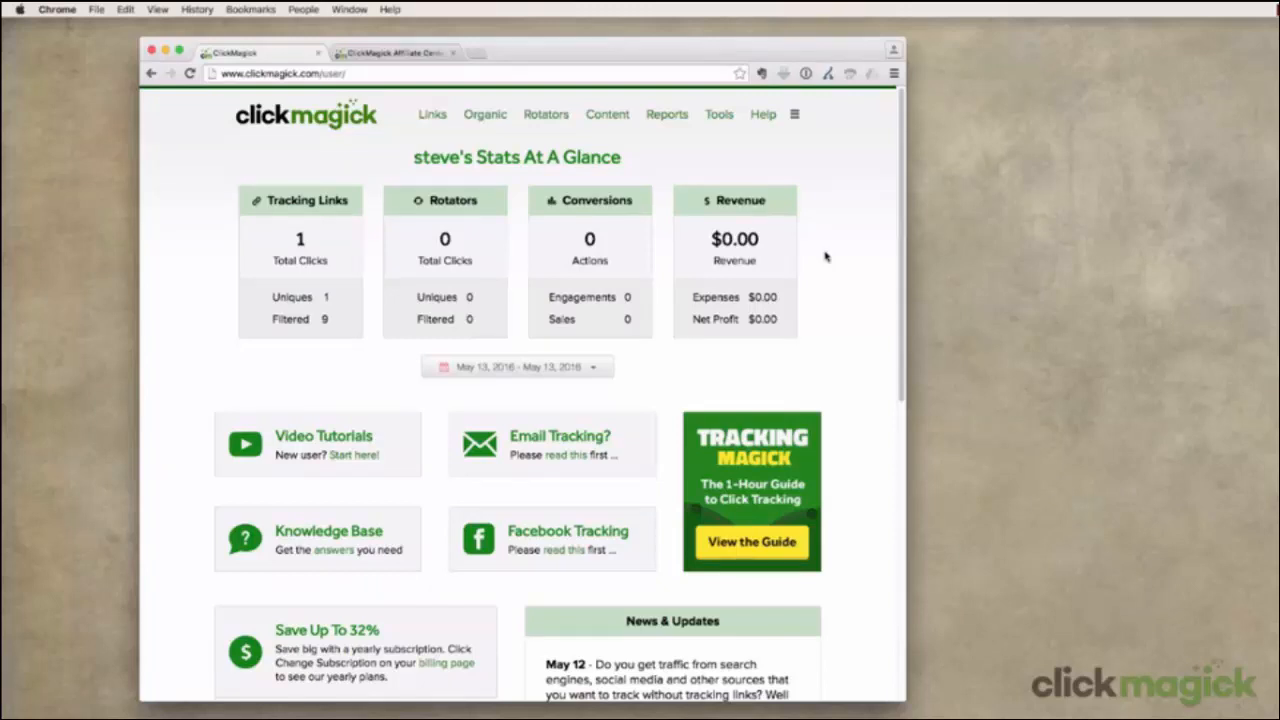
- Open the Square Foot Gardening tracking link and follow its banner ads to examine the MagickBars shown on the linked sites
click(432, 115)
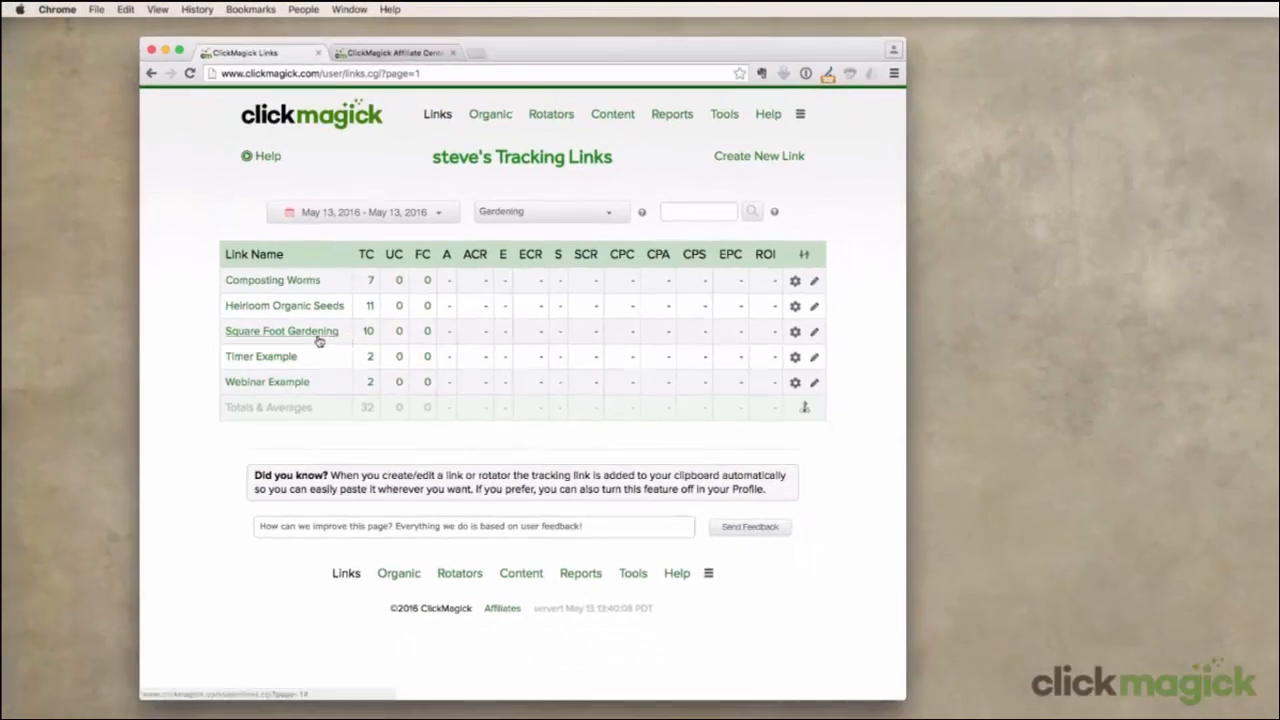
mouse_move(303, 334)
click(506, 338)
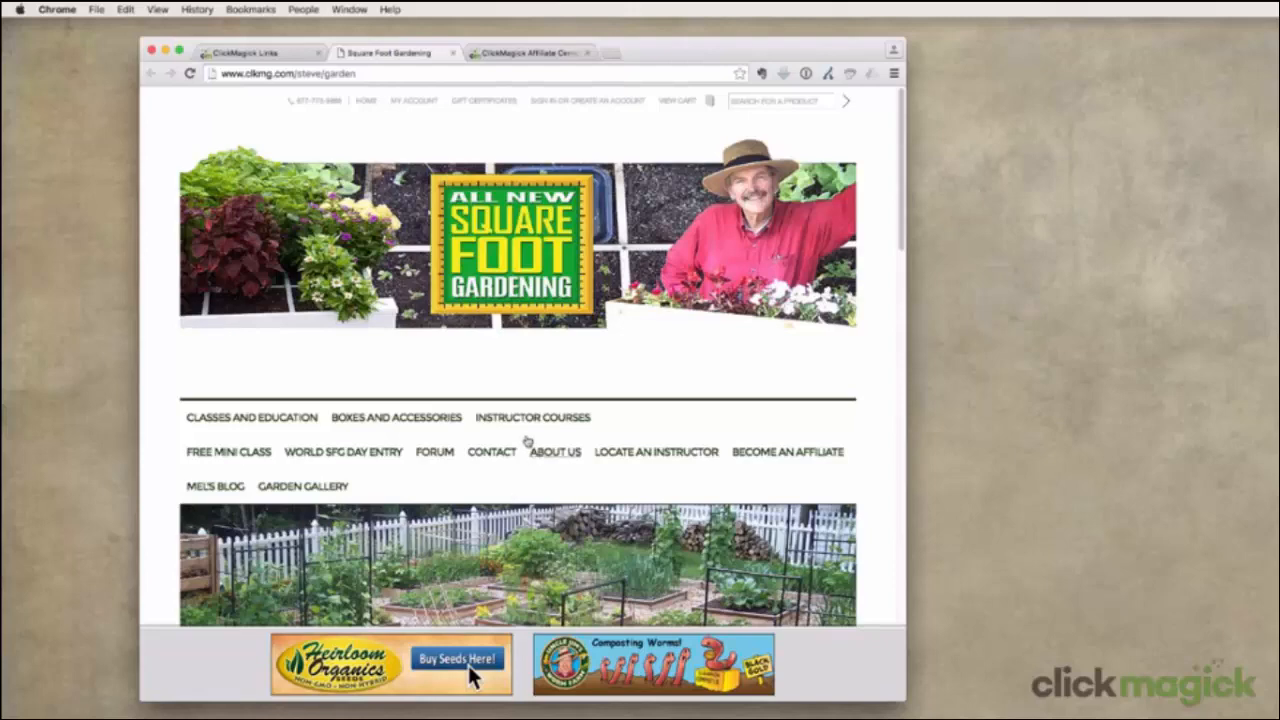
scroll(524, 445, down, 6)
scroll(522, 460, up, 8)
mouse_move(520, 699)
mouse_down()
mouse_move(512, 348)
mouse_move(519, 697)
mouse_up()
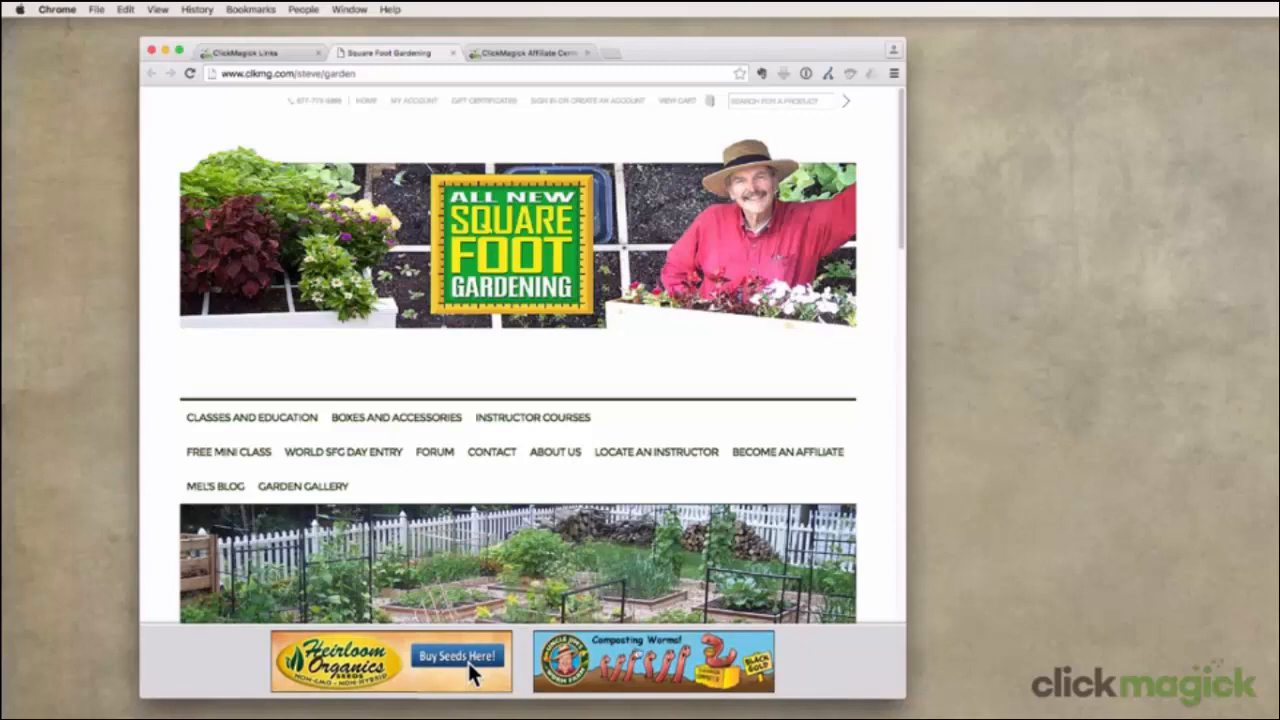
click(468, 662)
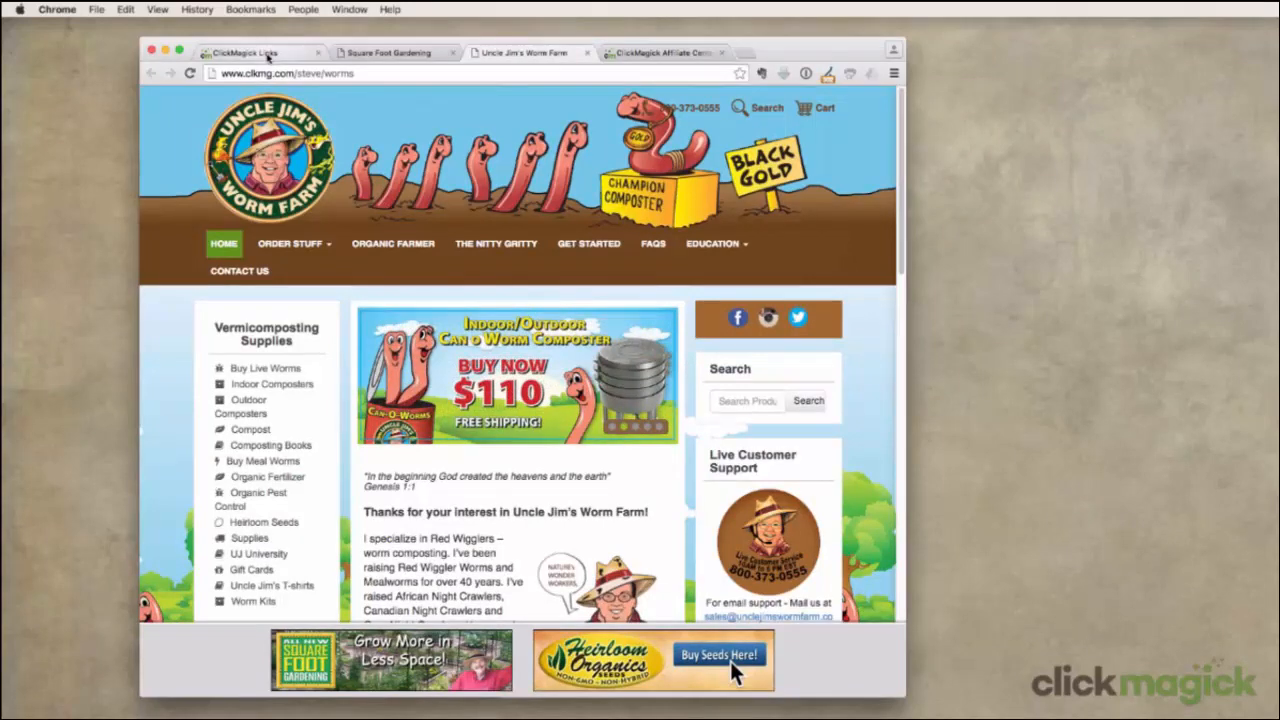
click(270, 53)
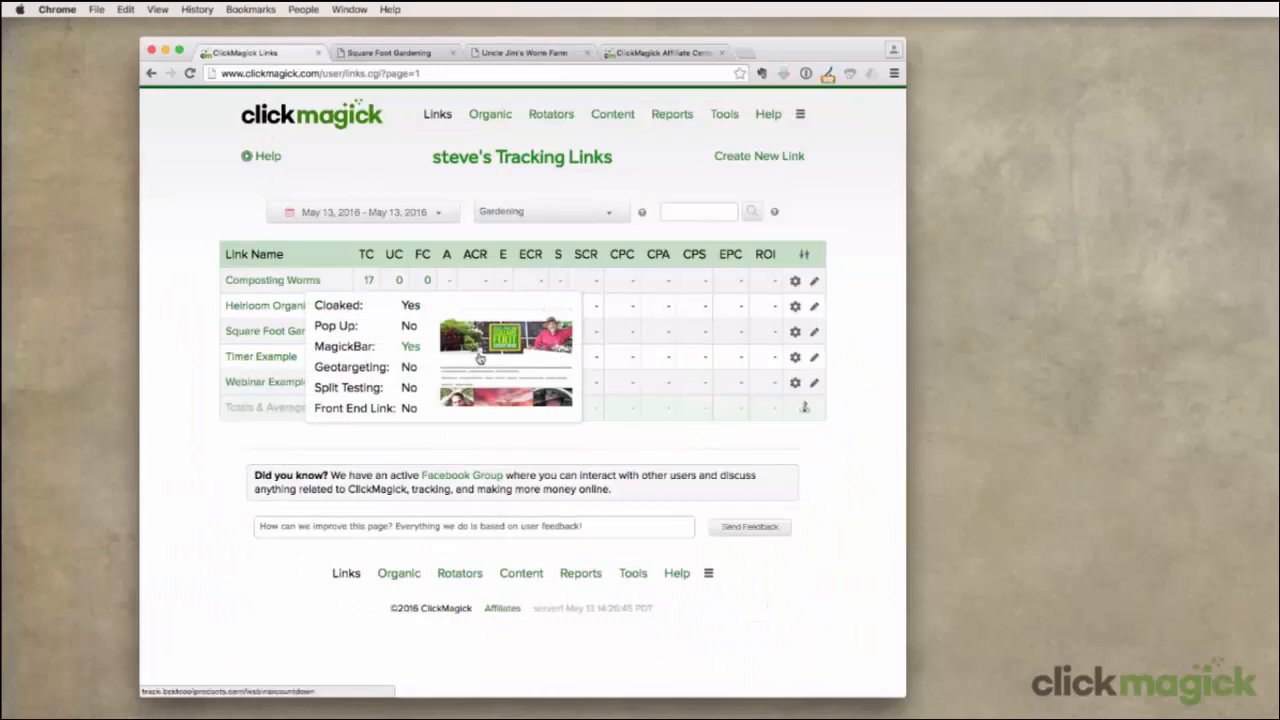
- Open the webinar example links to examine the countdown bar and the Uncle Jim webinar reminder bar, returning to the tracking links
click(512, 358)
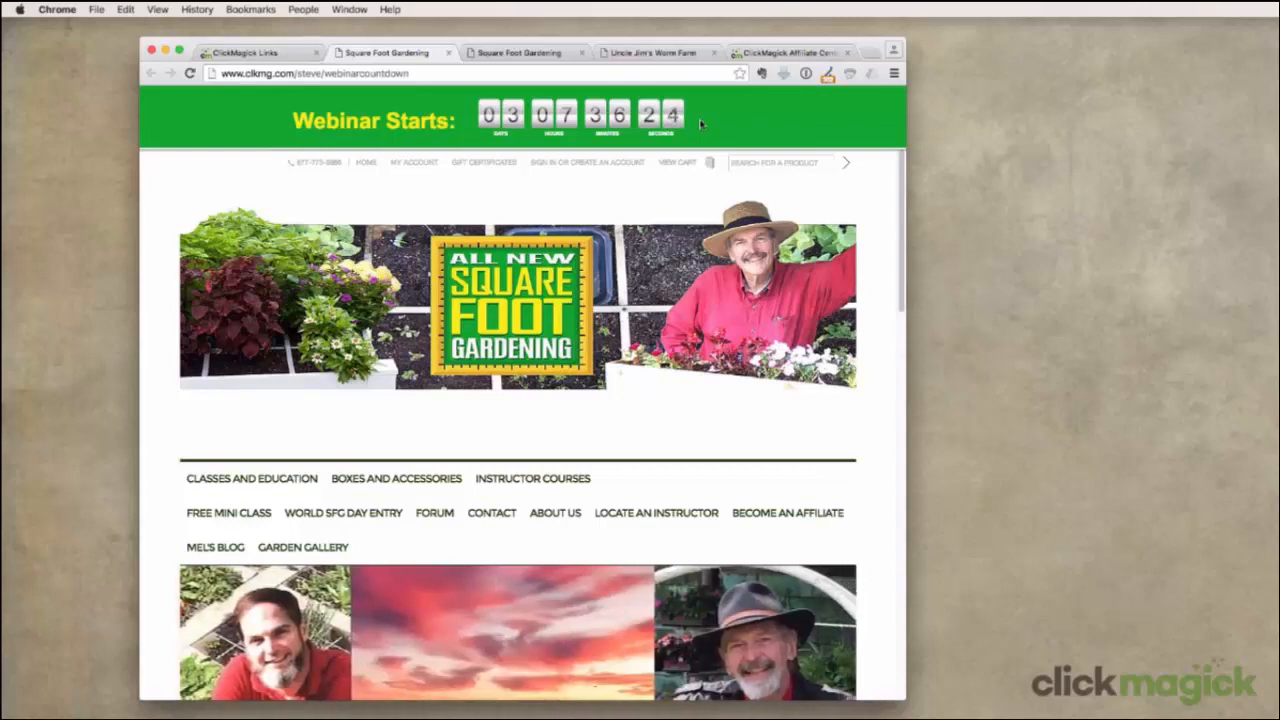
click(296, 53)
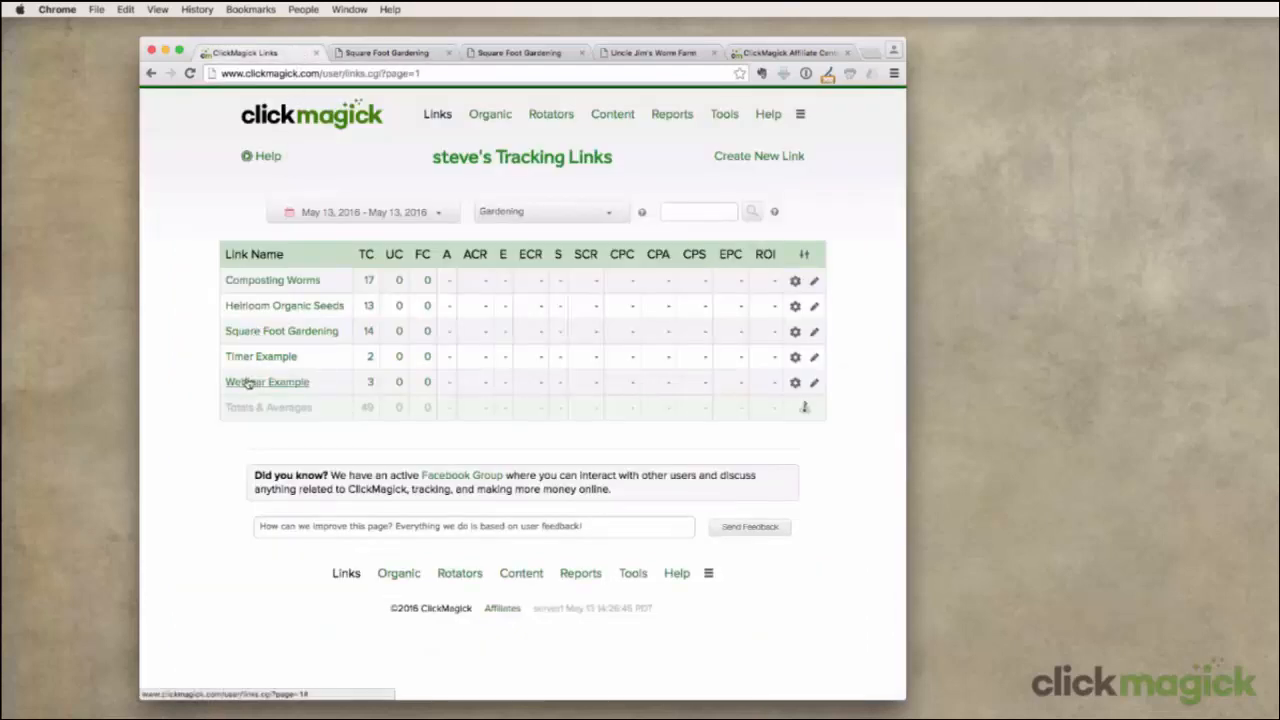
mouse_move(248, 383)
click(507, 369)
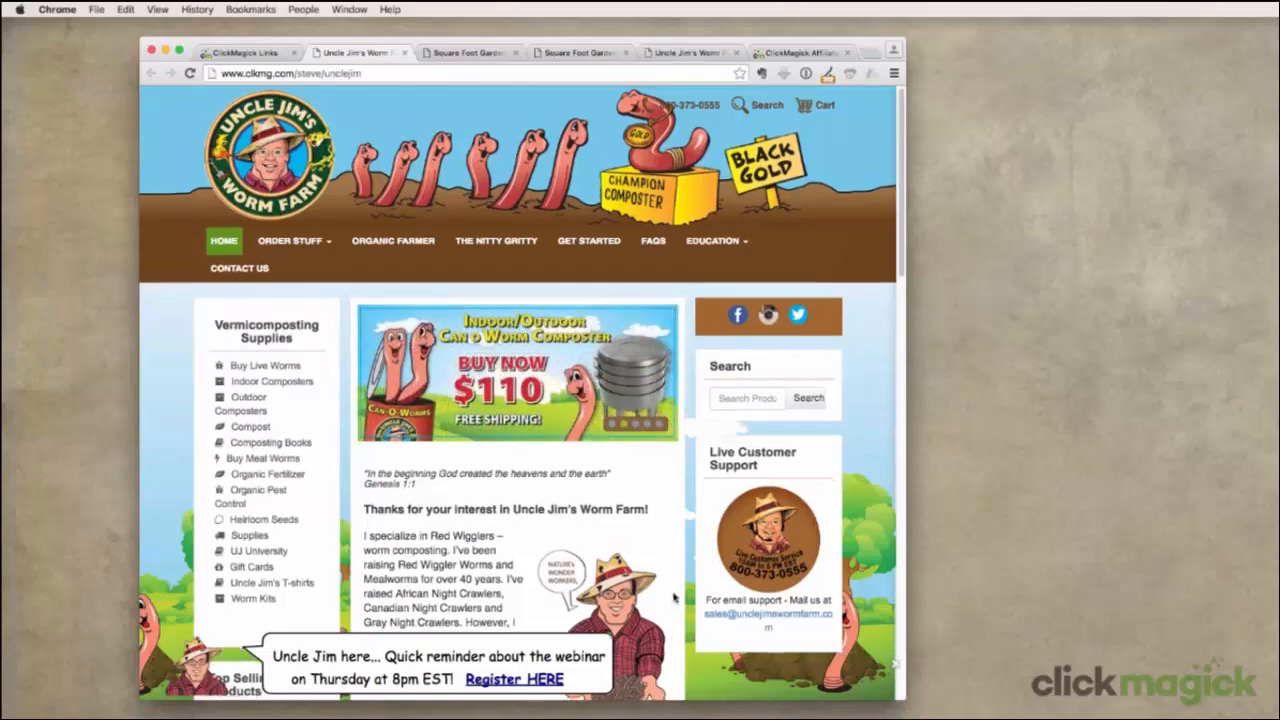
scroll(673, 597, down, 5)
scroll(673, 595, up, 5)
scroll(672, 590, down, 3)
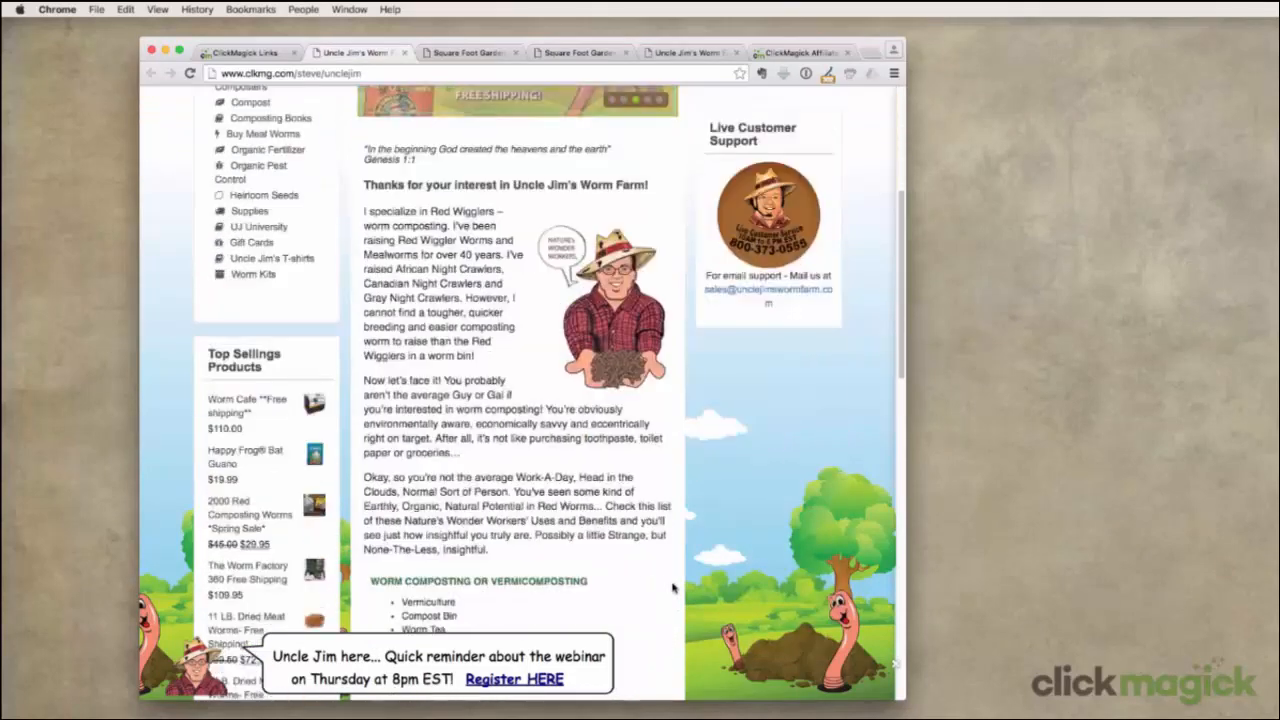
scroll(673, 588, up, 4)
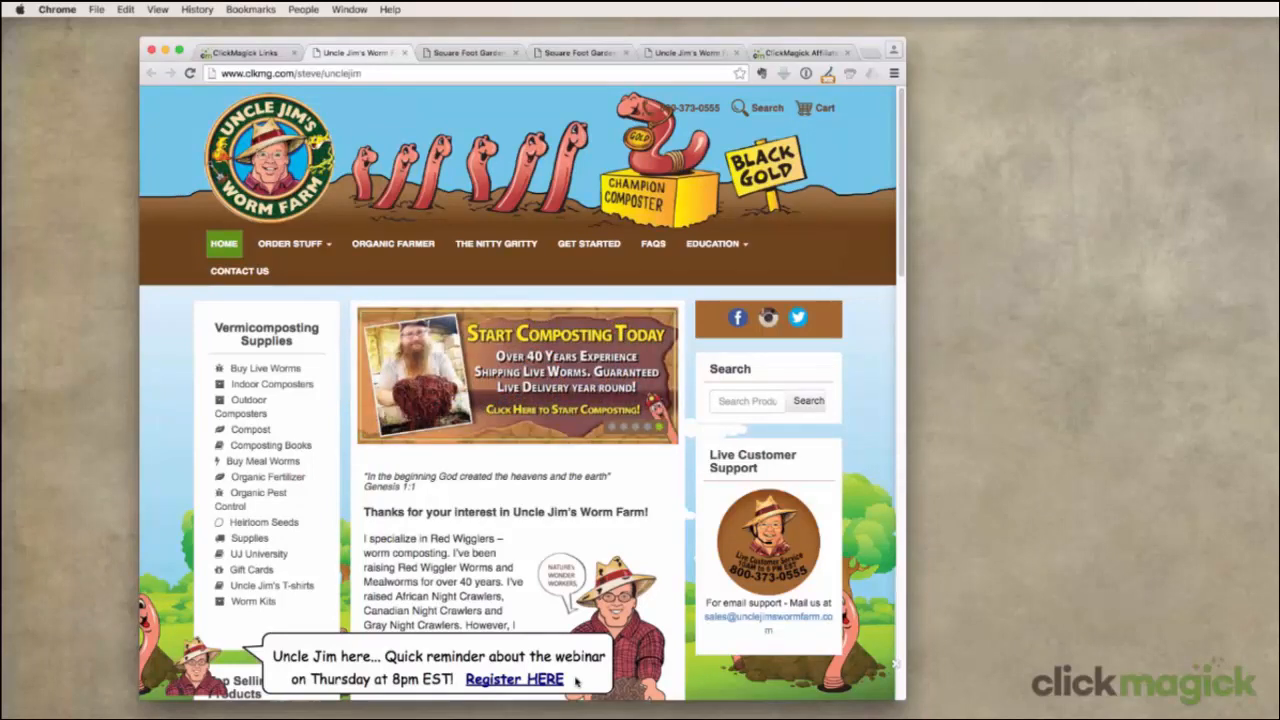
click(282, 58)
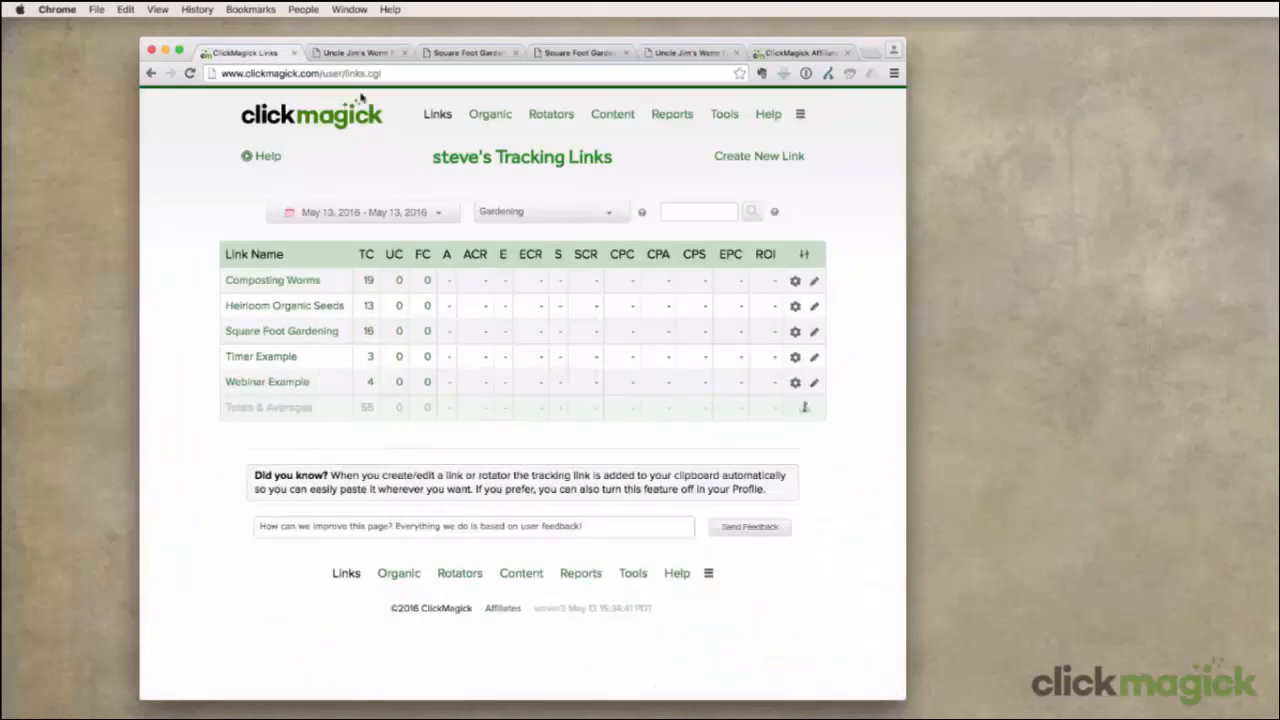
- Start a new MagickBar and name it ClickMagick Bar
click(623, 121)
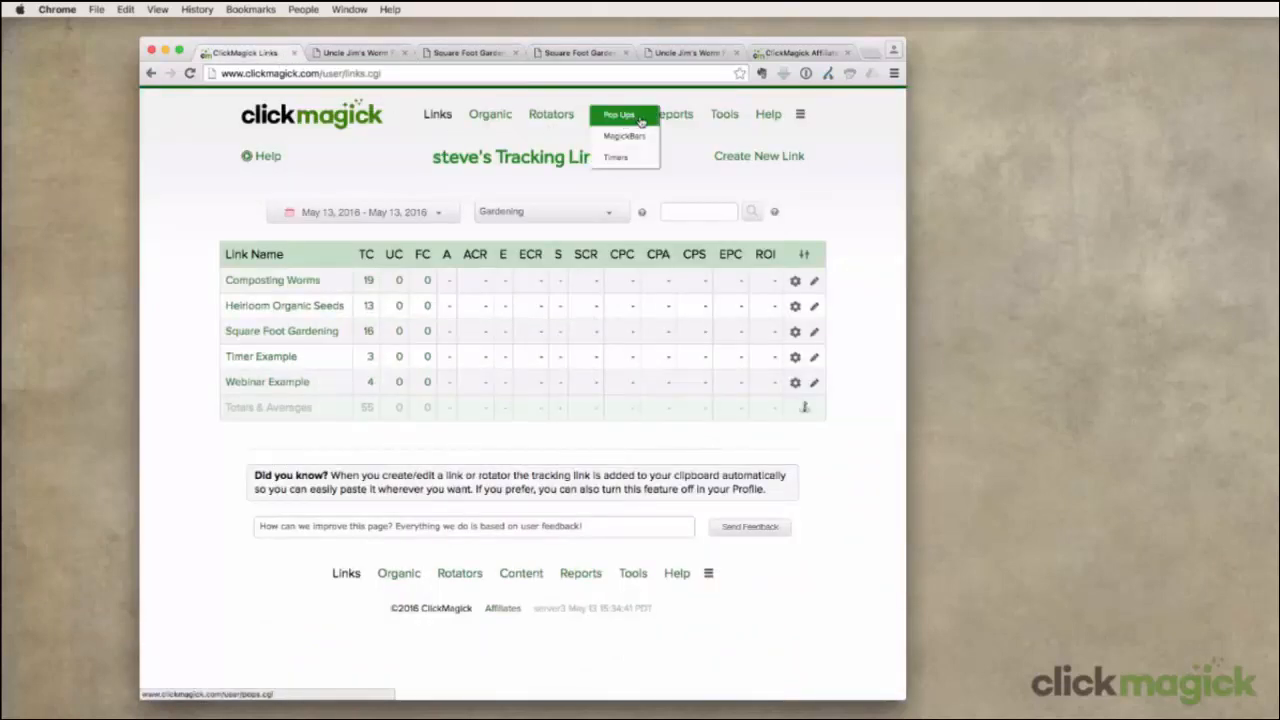
click(652, 148)
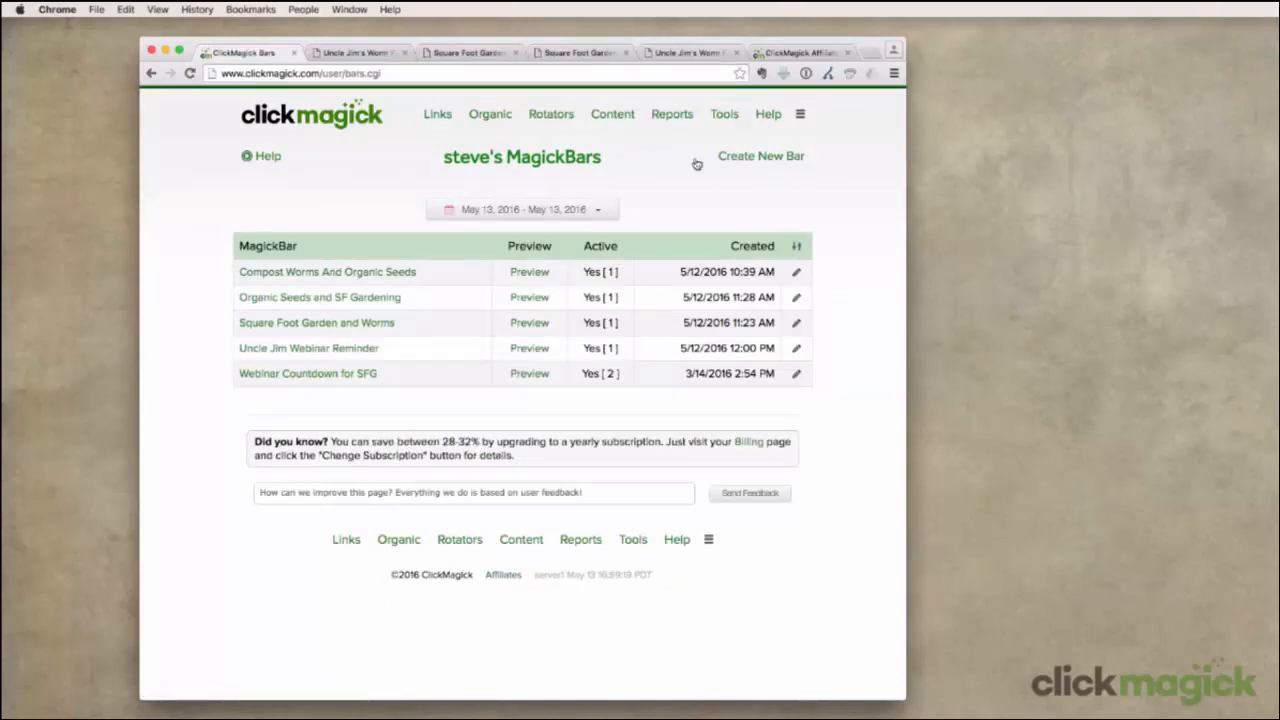
click(760, 158)
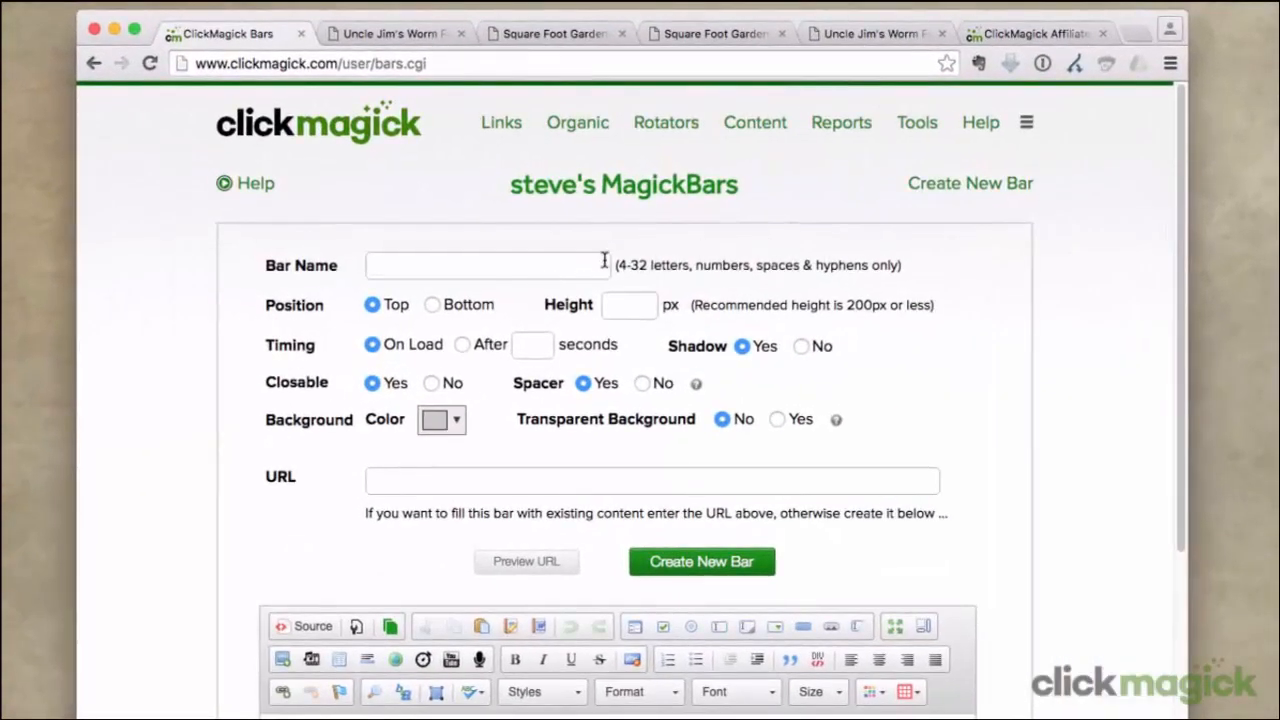
click(564, 264)
text(Cli)
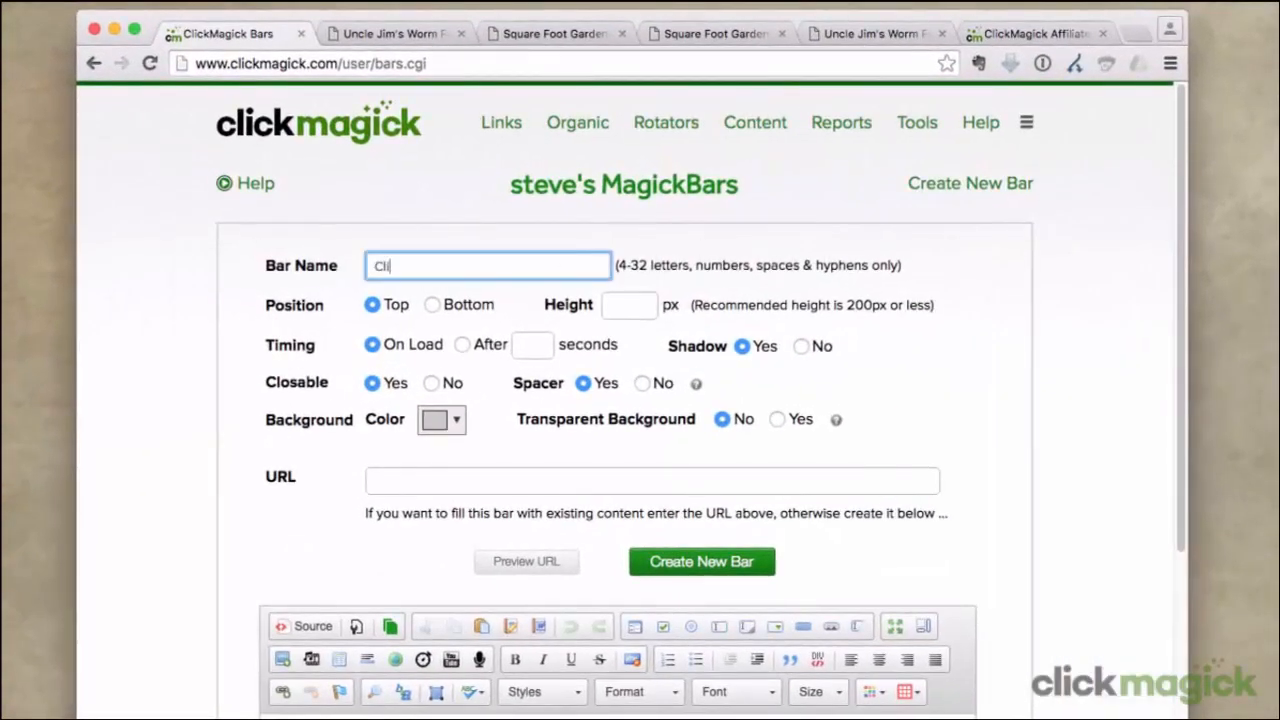
text(ckMagick Bar)
- Position the bar at the bottom of the page and set its height to 107 px
click(433, 306)
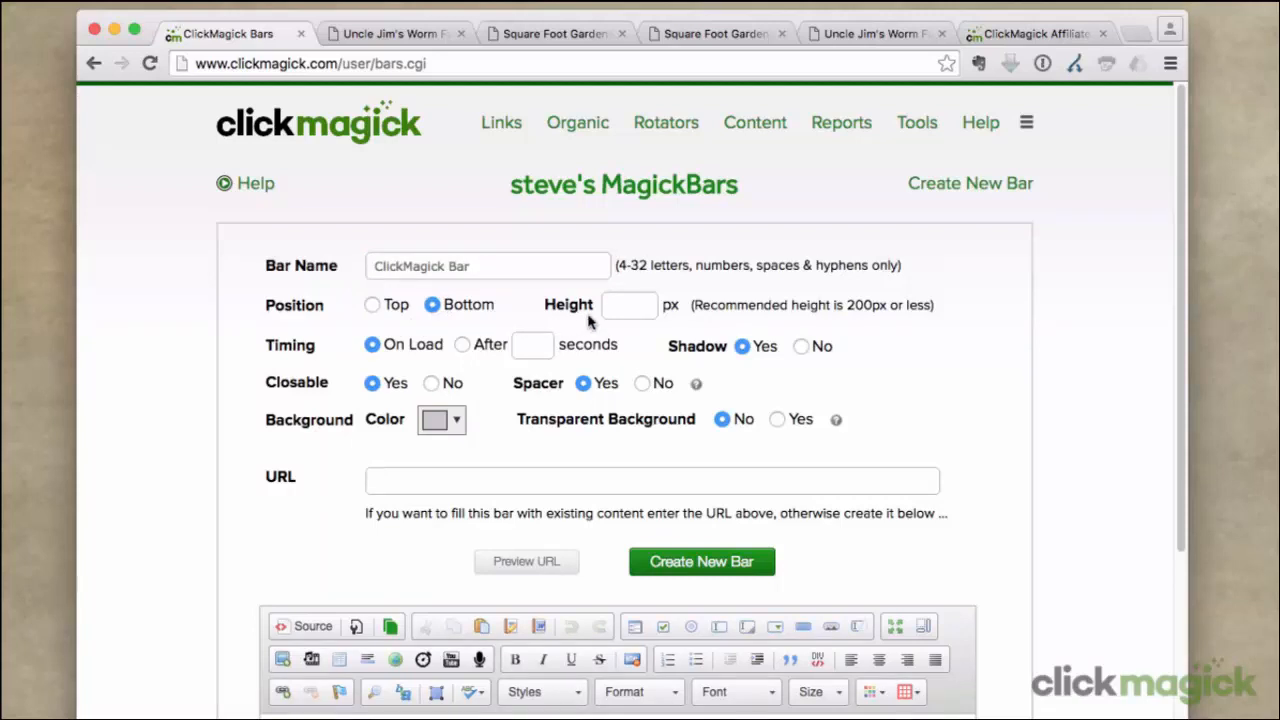
click(608, 306)
text(107)
- Choose a medium green as the bar's background color
click(459, 420)
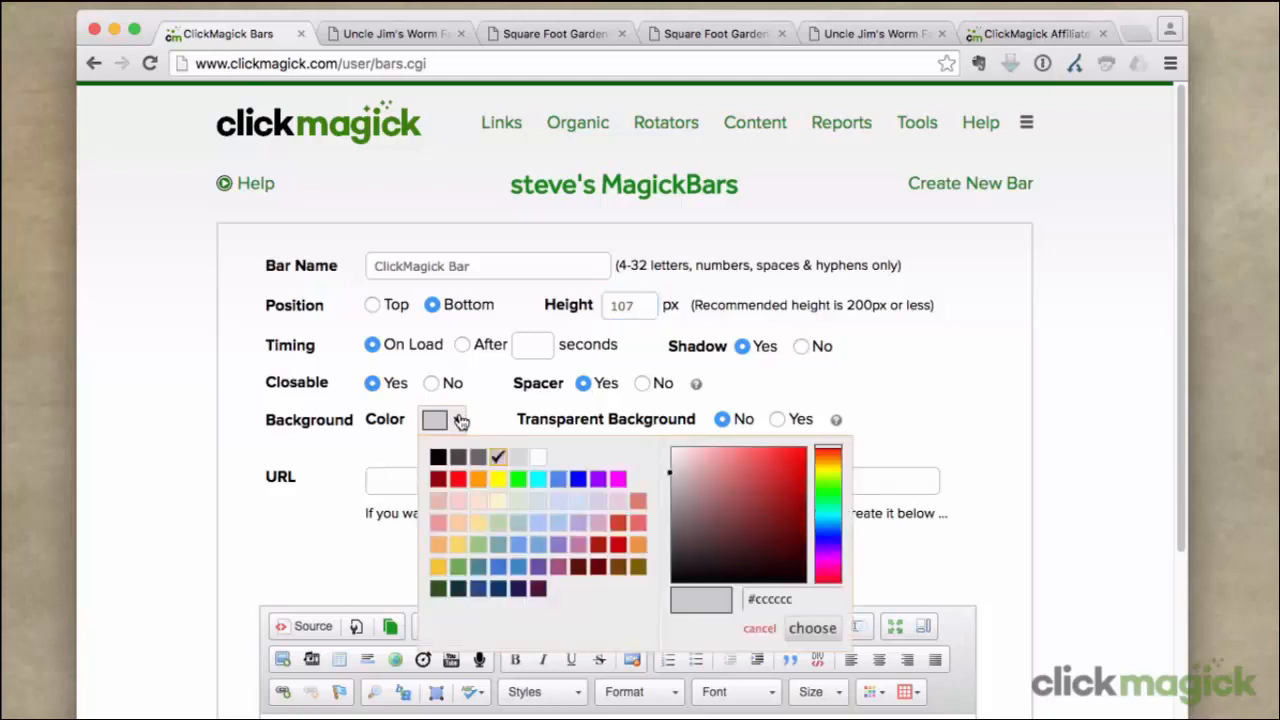
click(825, 494)
drag(768, 487, 757, 497)
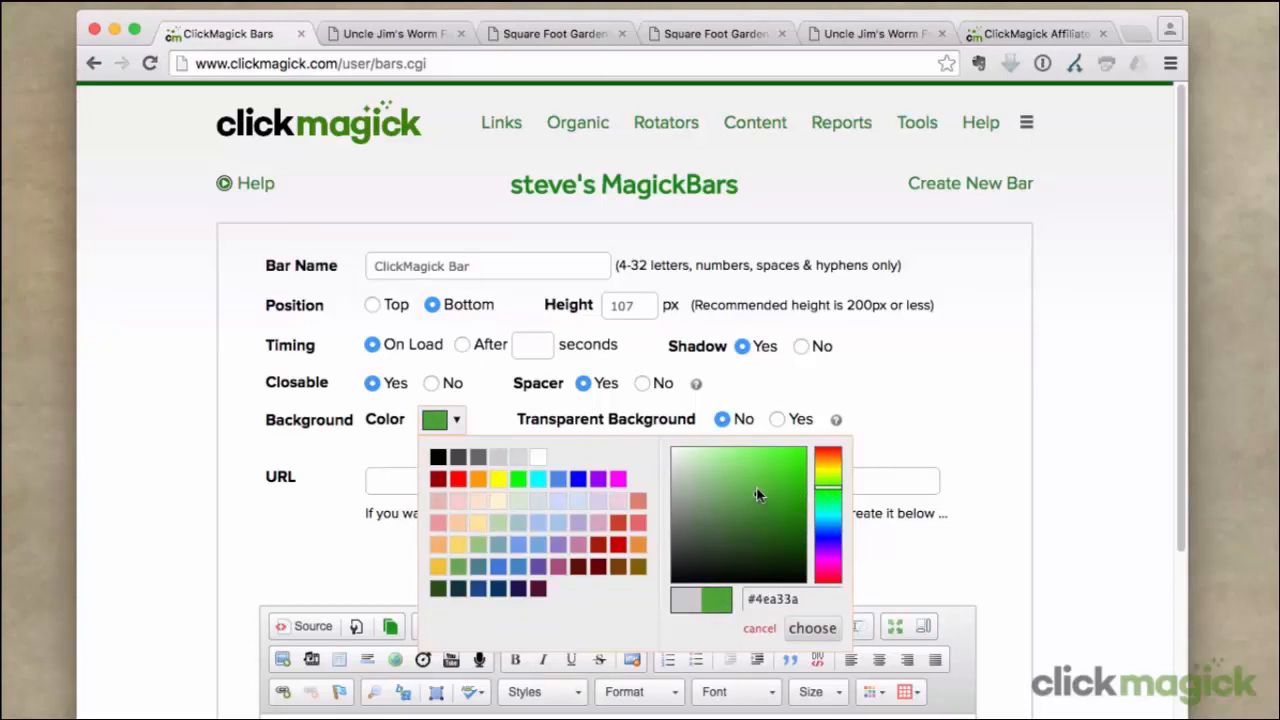
drag(756, 497, 757, 508)
click(811, 630)
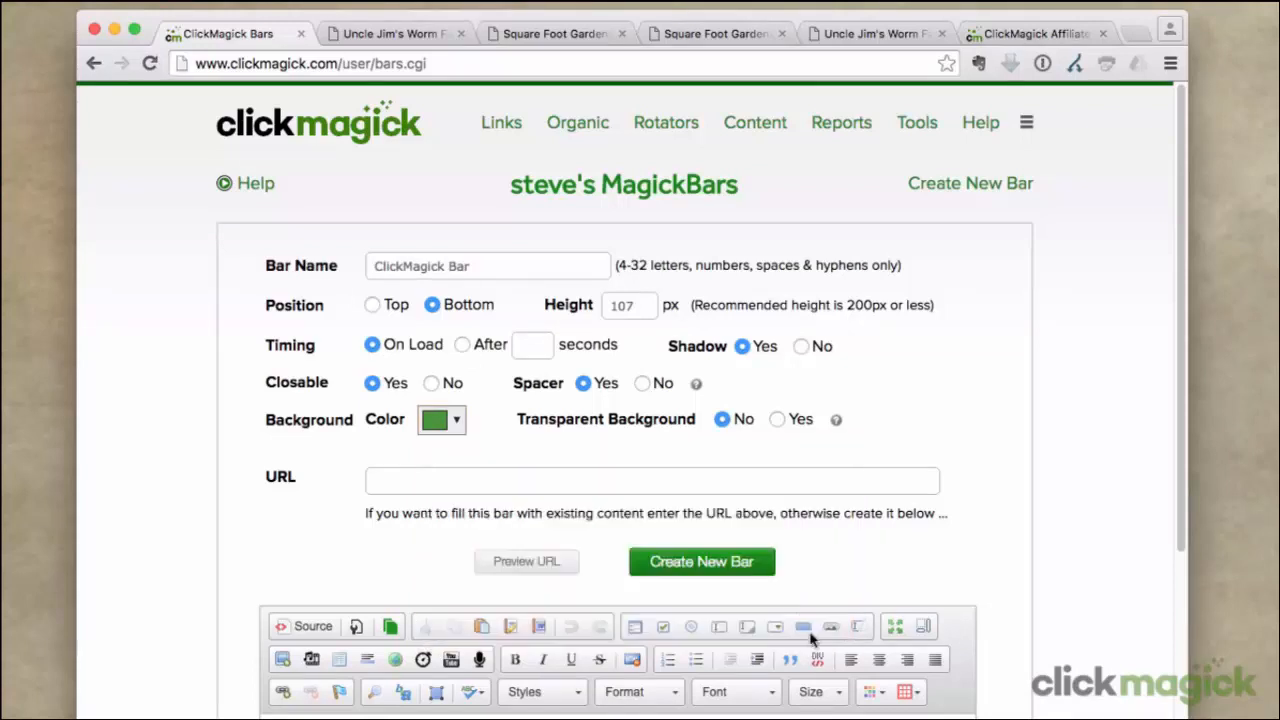
- Show the HTML source of the bar's content and add an empty line between the body tags
scroll(816, 572, down, 1)
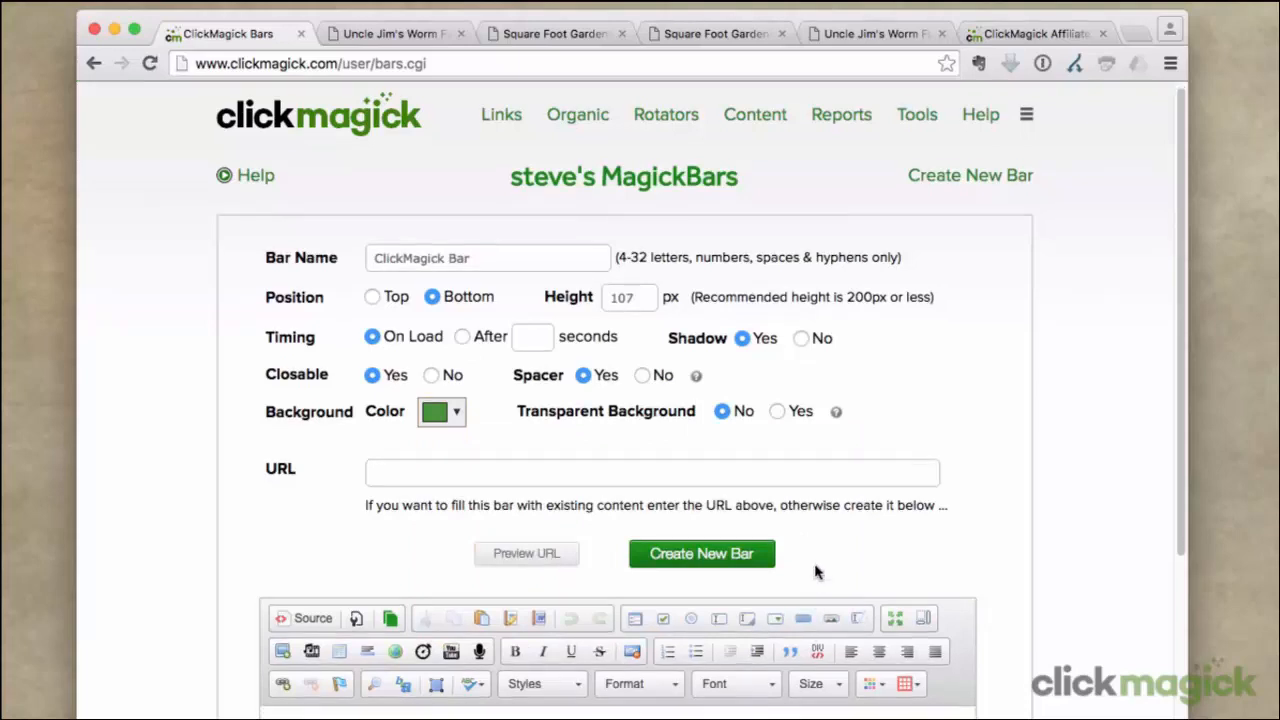
scroll(816, 572, down, 2)
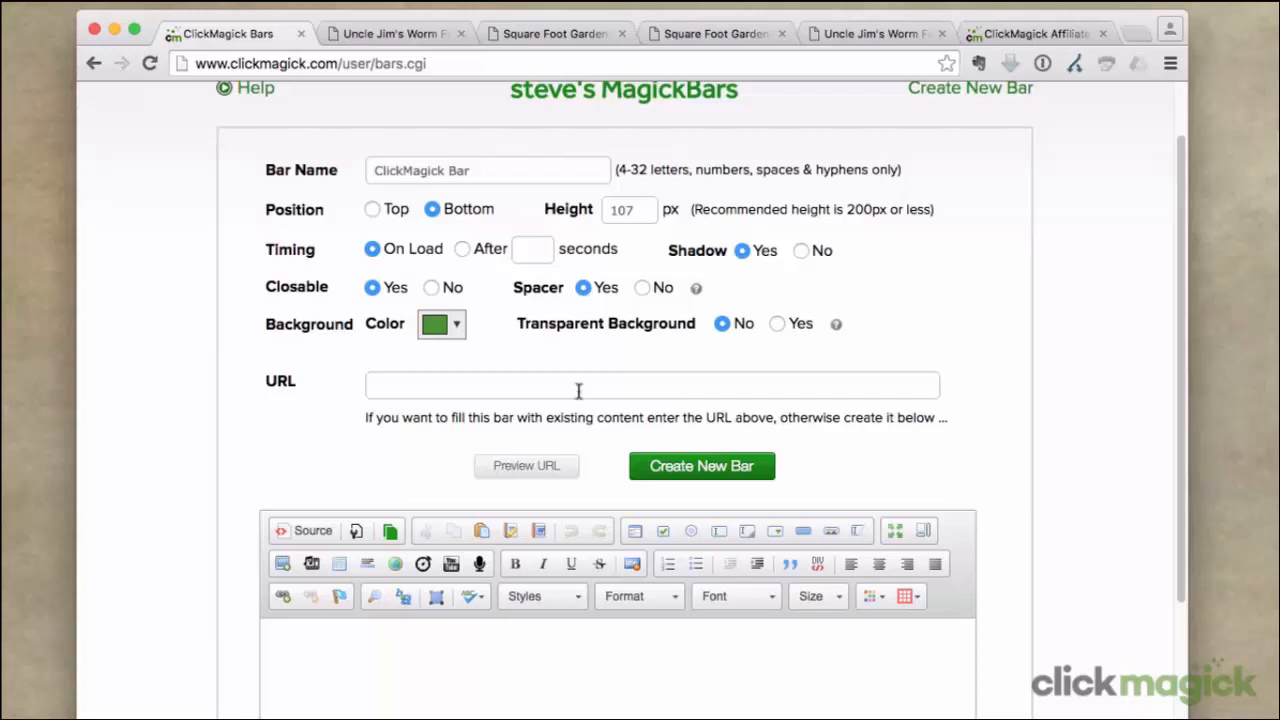
click(391, 379)
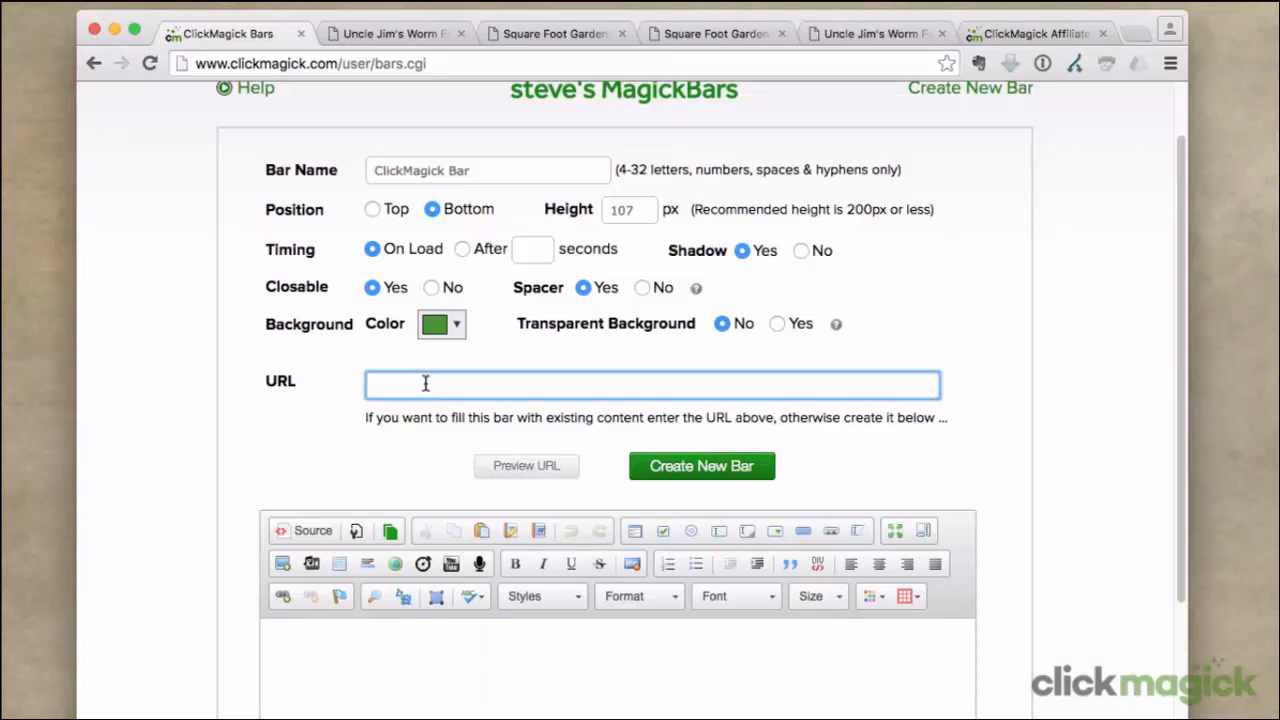
click(425, 444)
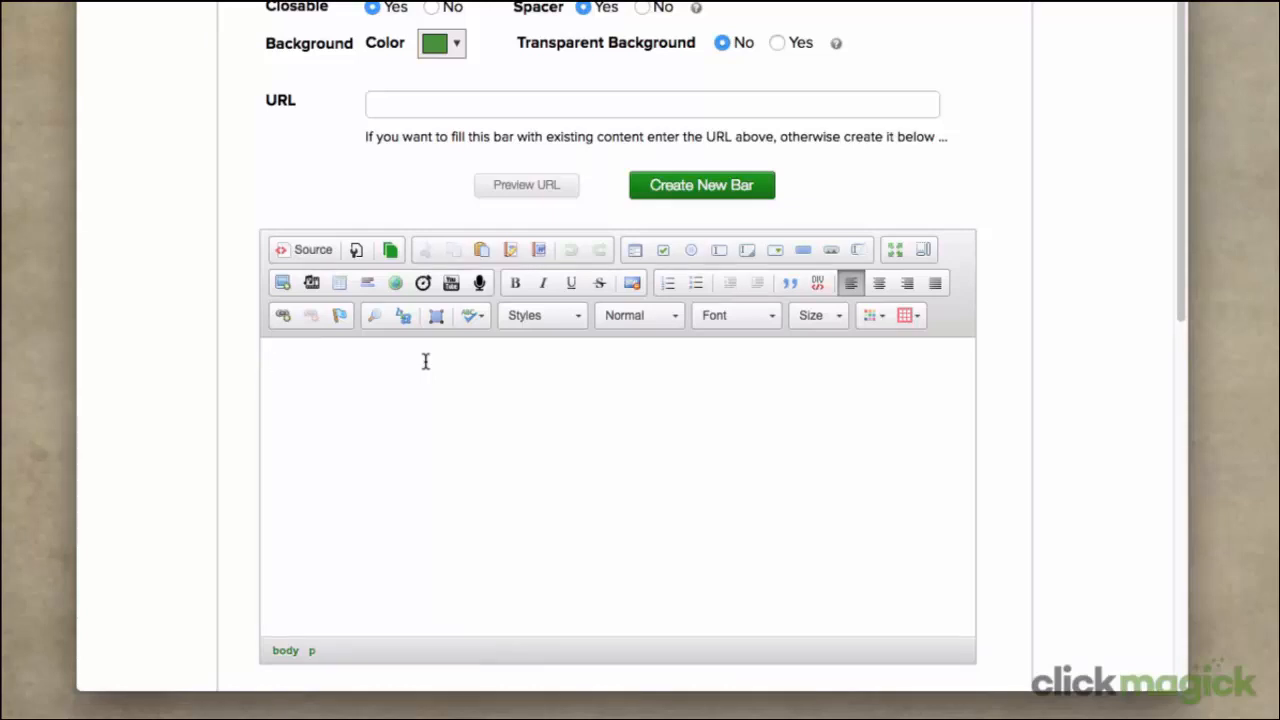
click(320, 256)
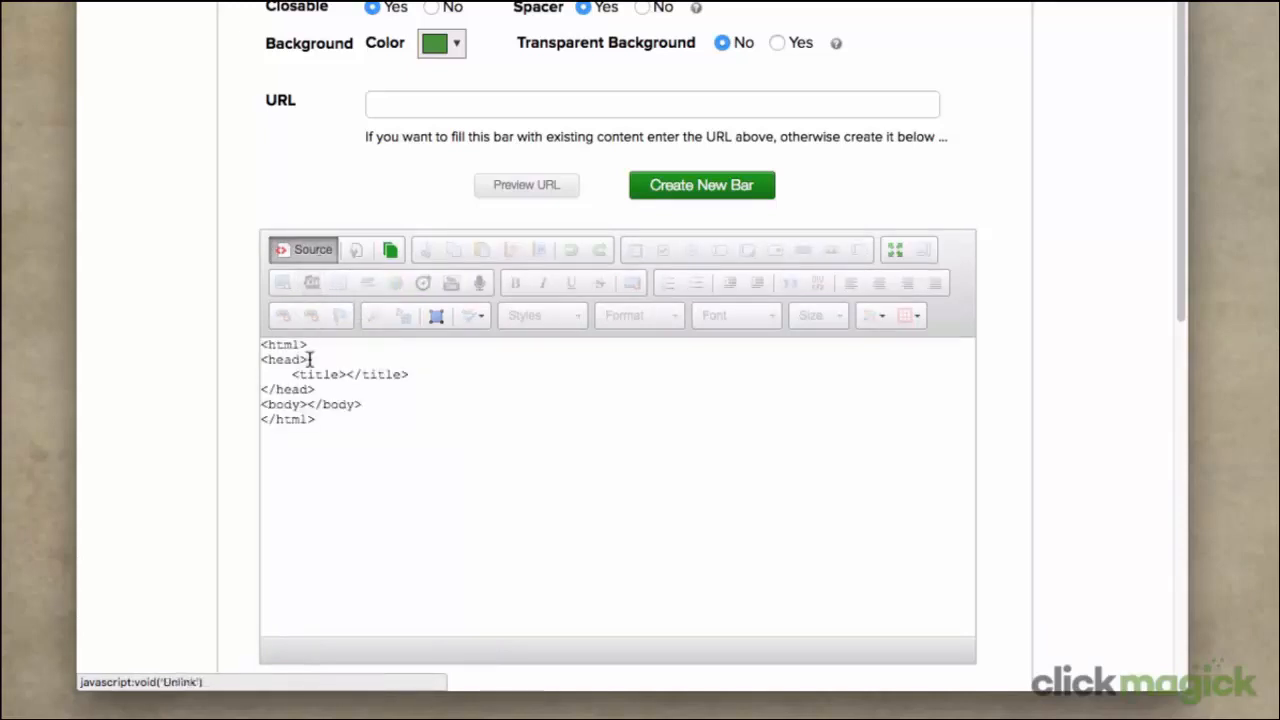
click(309, 405)
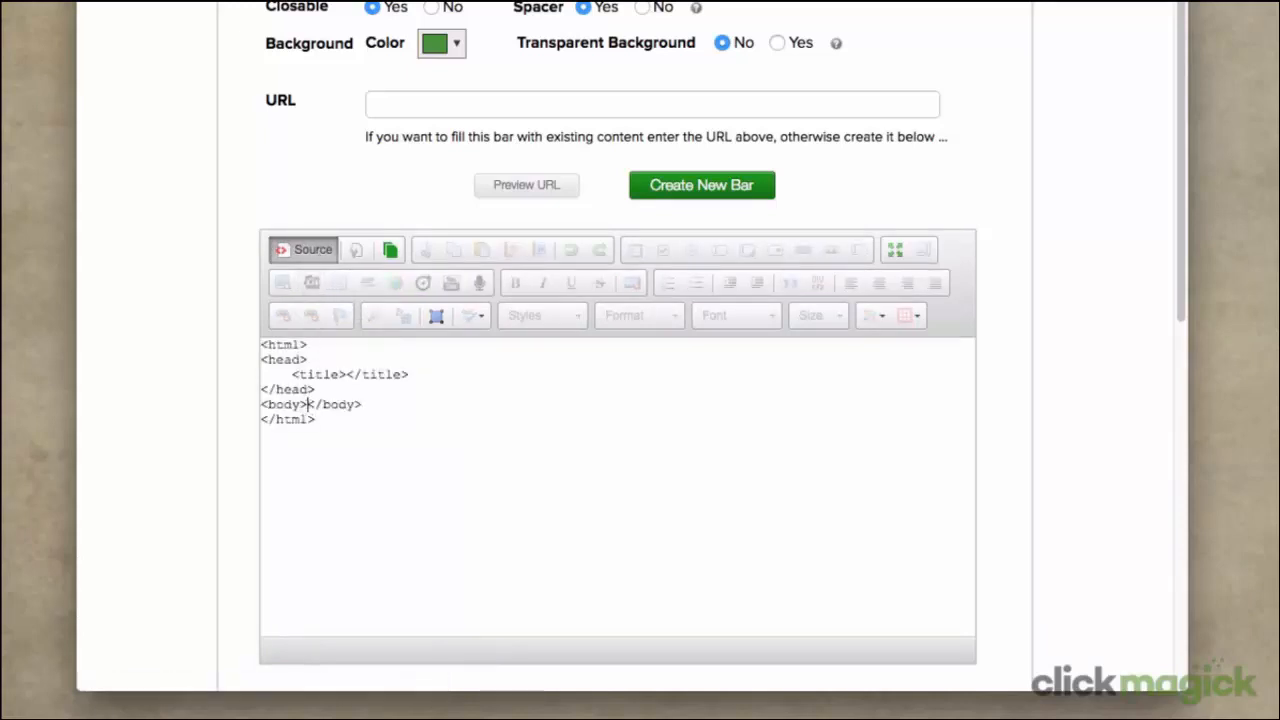
key(Return)
key(Return)
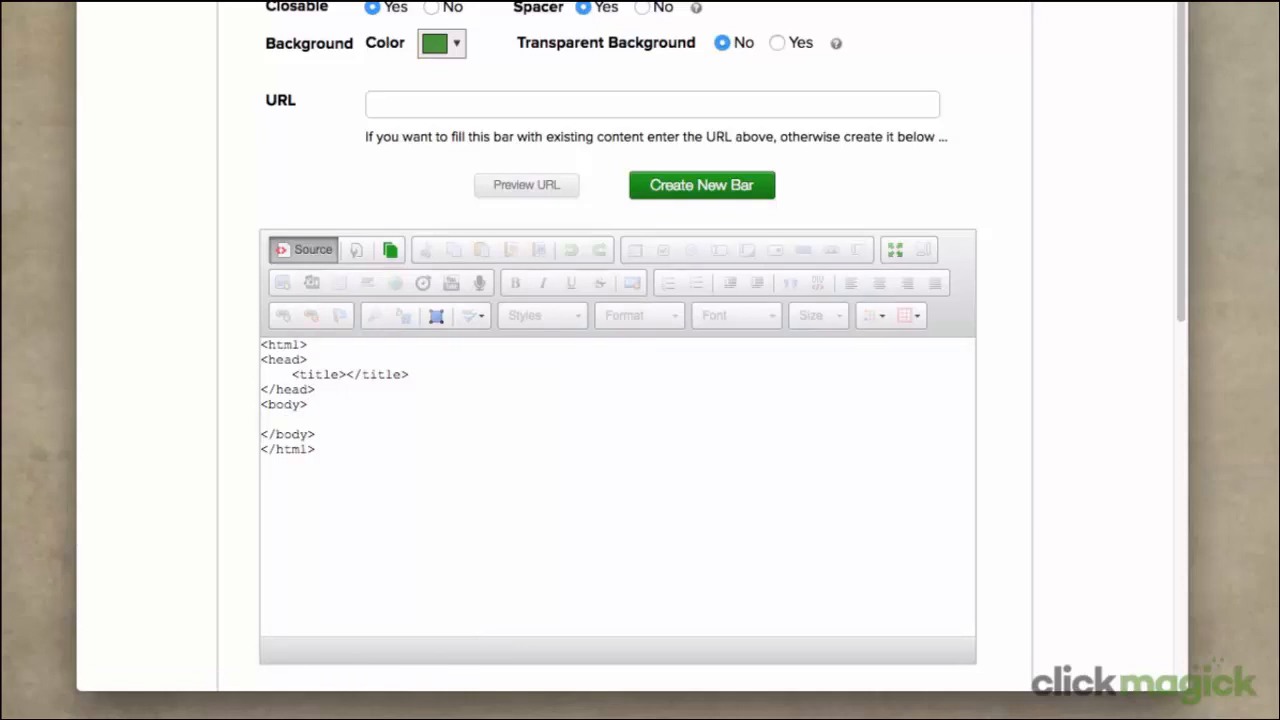
key(Up)
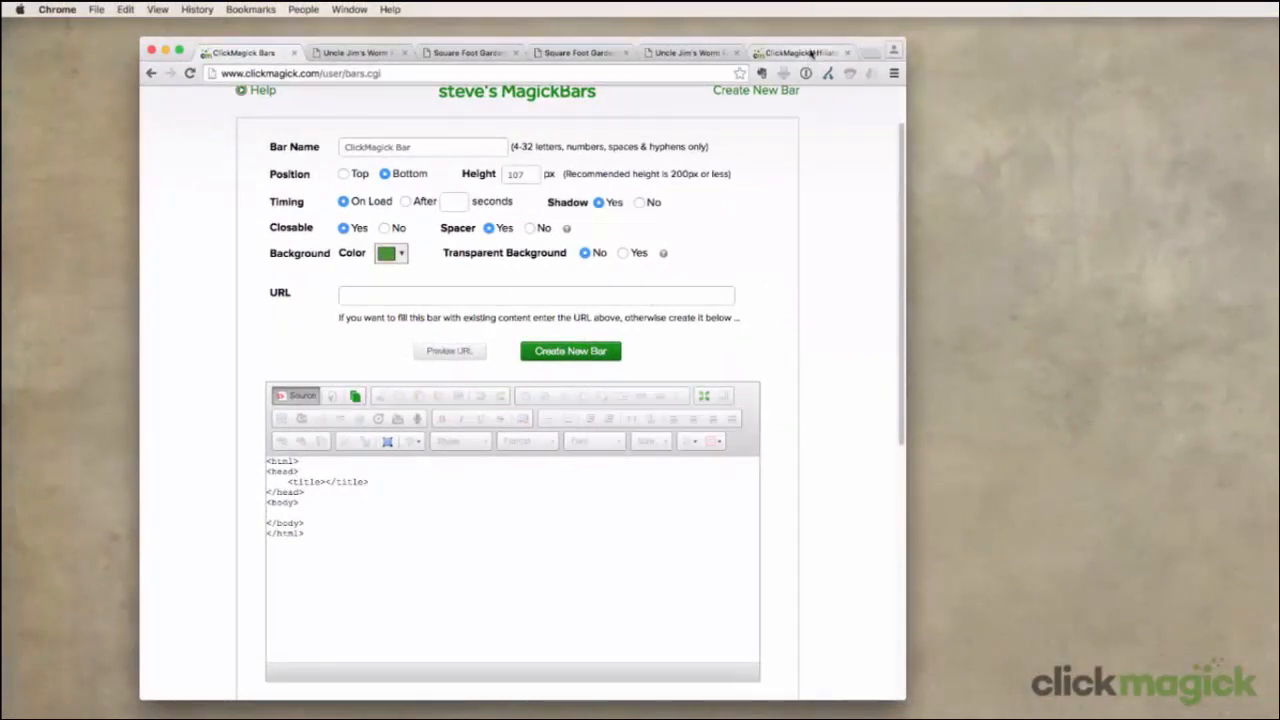
- Copy the HTML code of the 728x90 banner from the affiliate center's promotion page and return to the new bar form
click(800, 53)
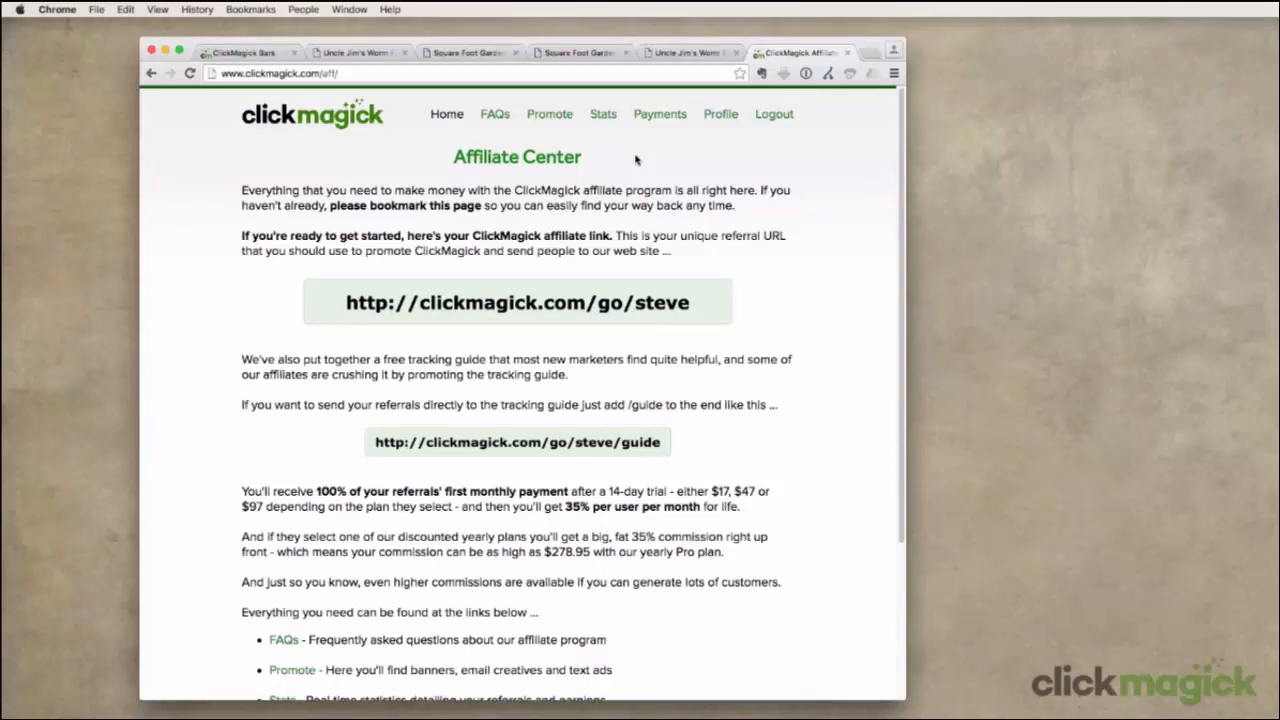
click(550, 116)
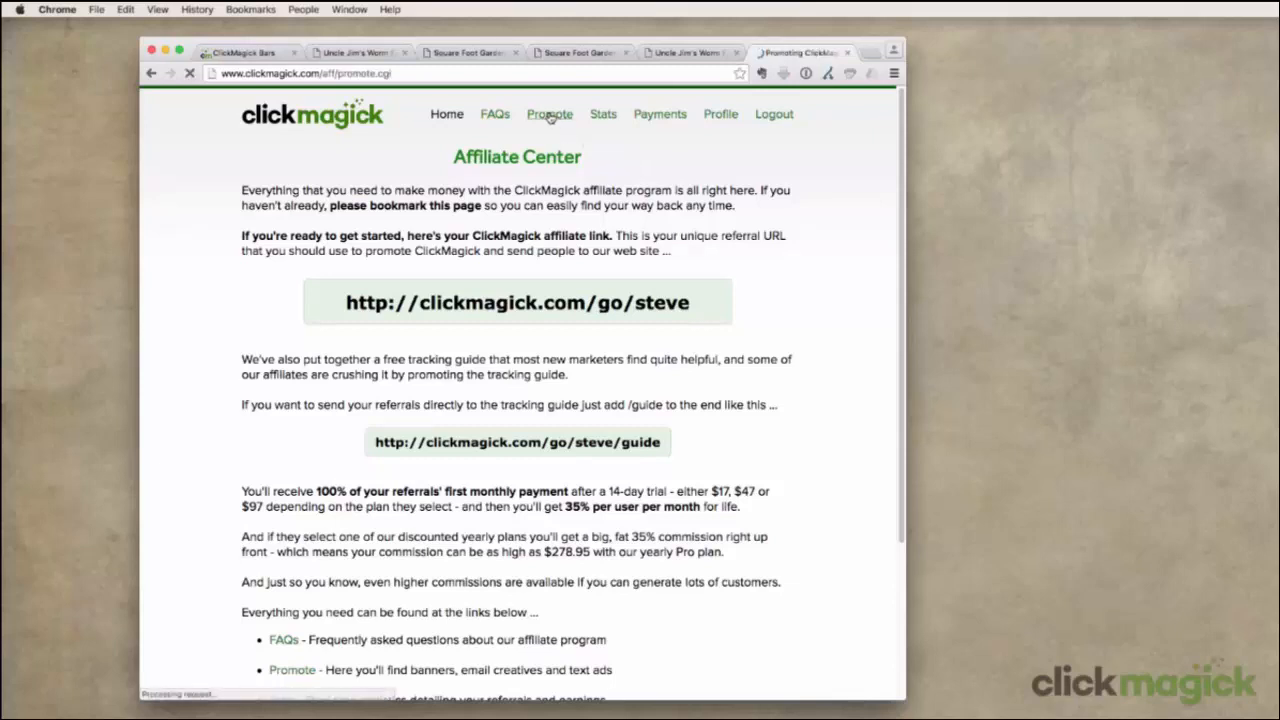
scroll(535, 475, down, 5)
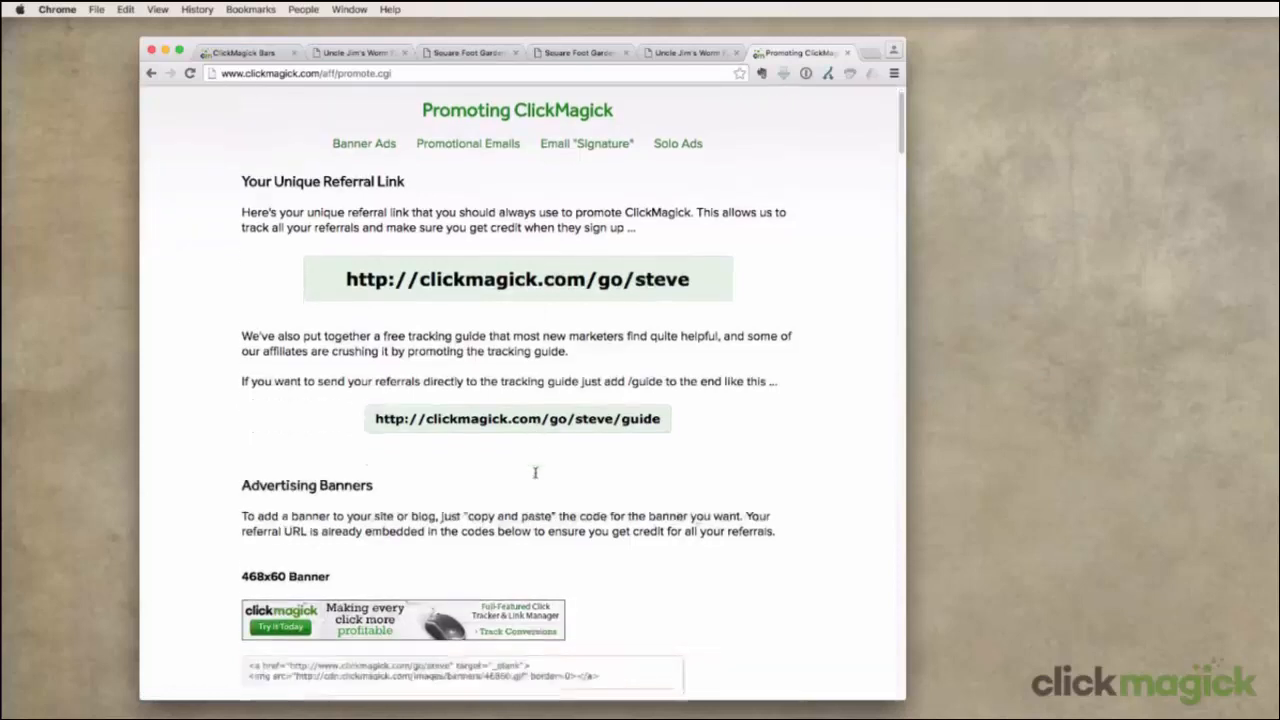
scroll(536, 476, down, 2)
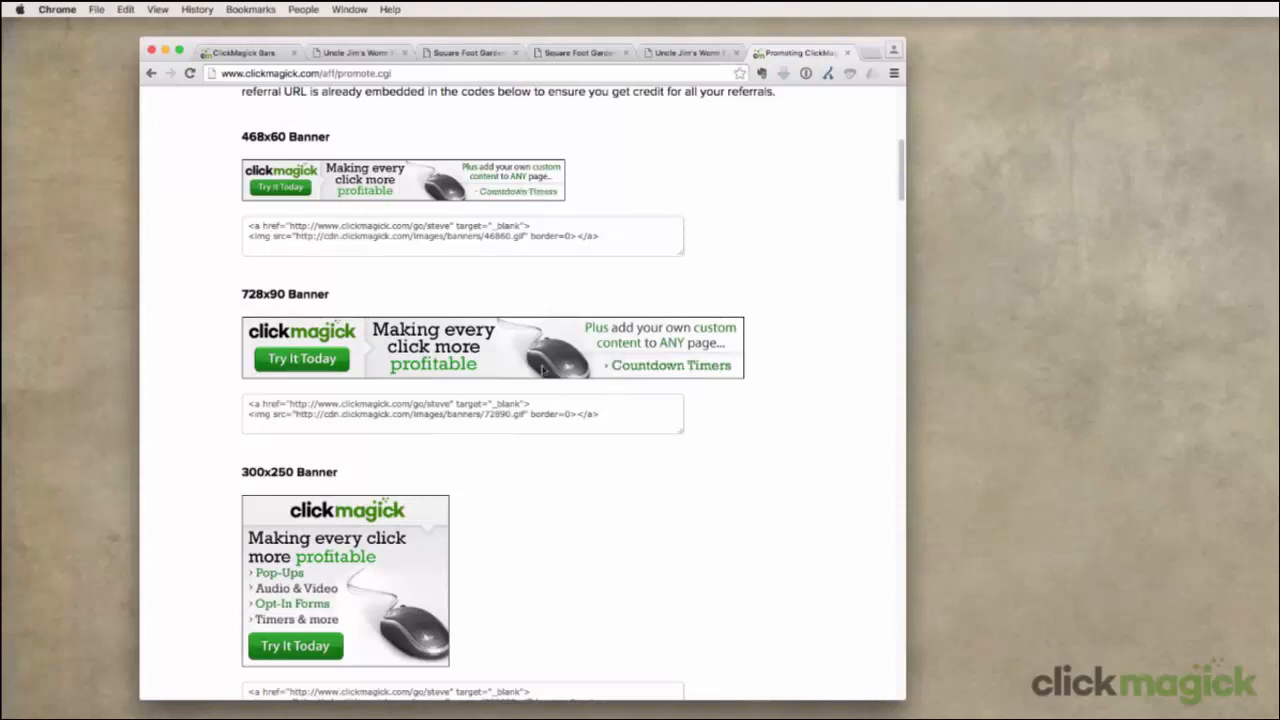
drag(622, 417, 248, 401)
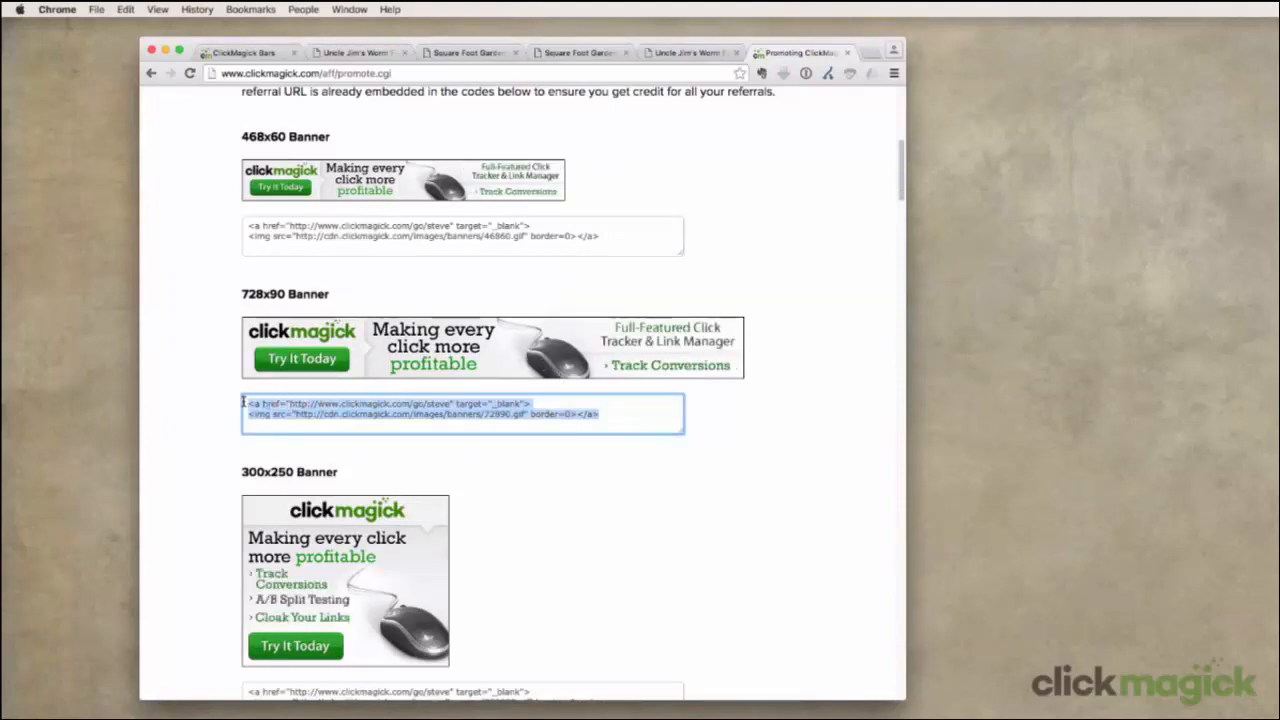
right_click(335, 413)
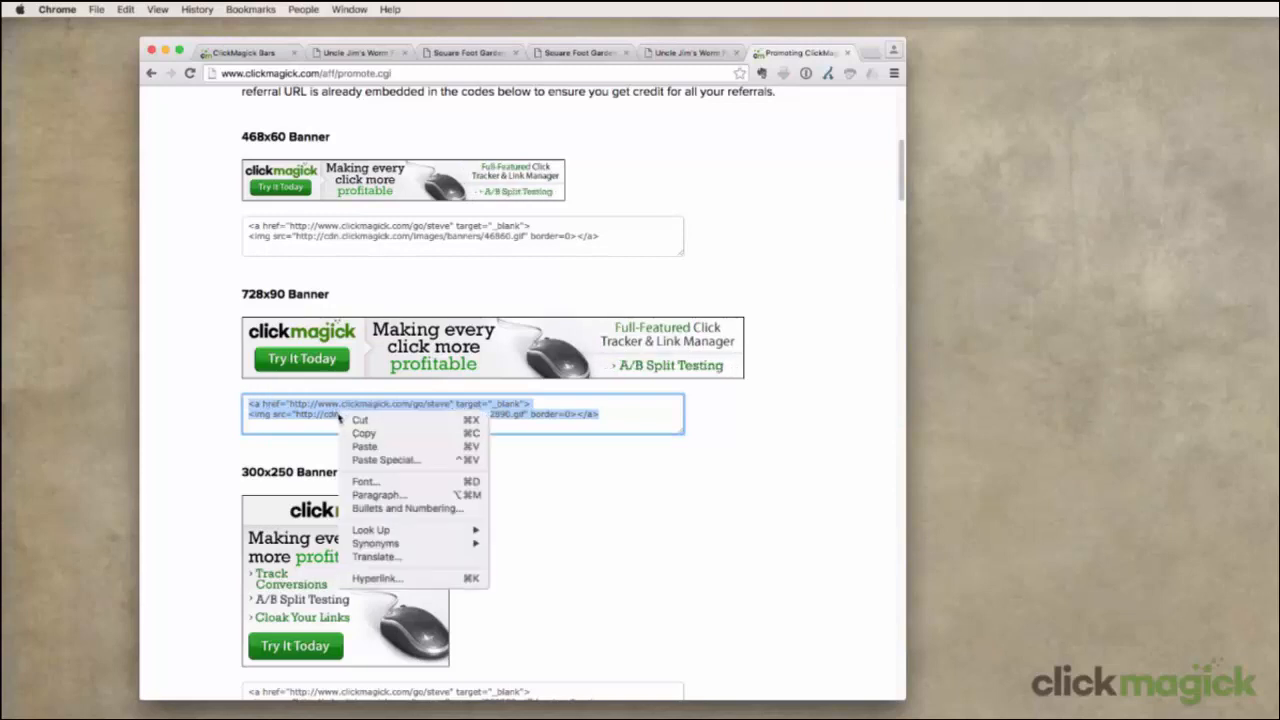
click(410, 436)
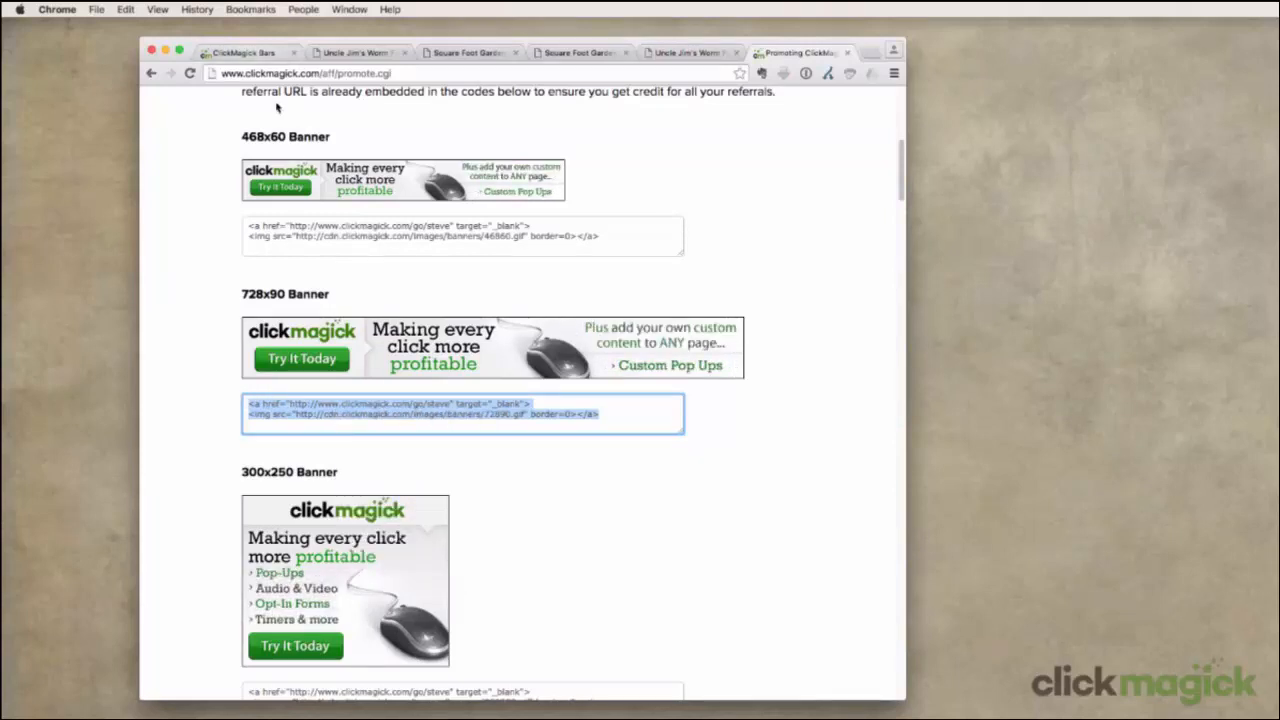
click(253, 52)
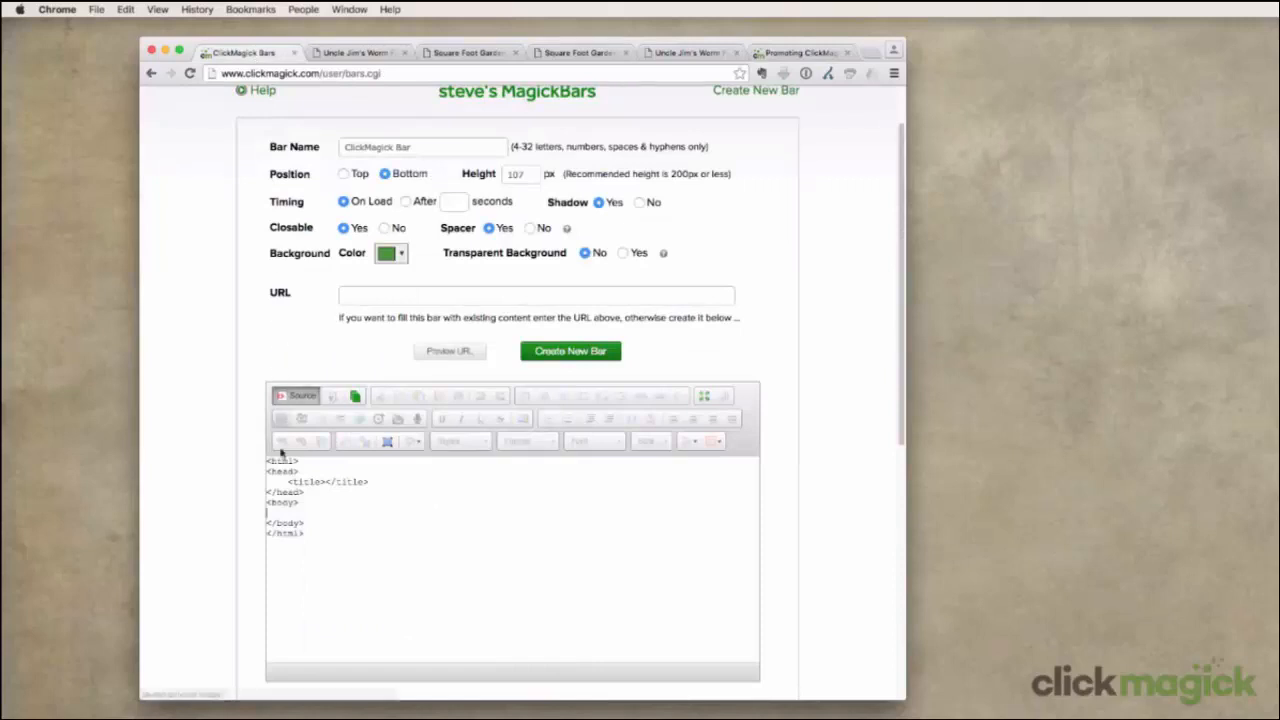
- Paste the copied banner code on the empty line between the body tags and return the content to visual editing
right_click(278, 513)
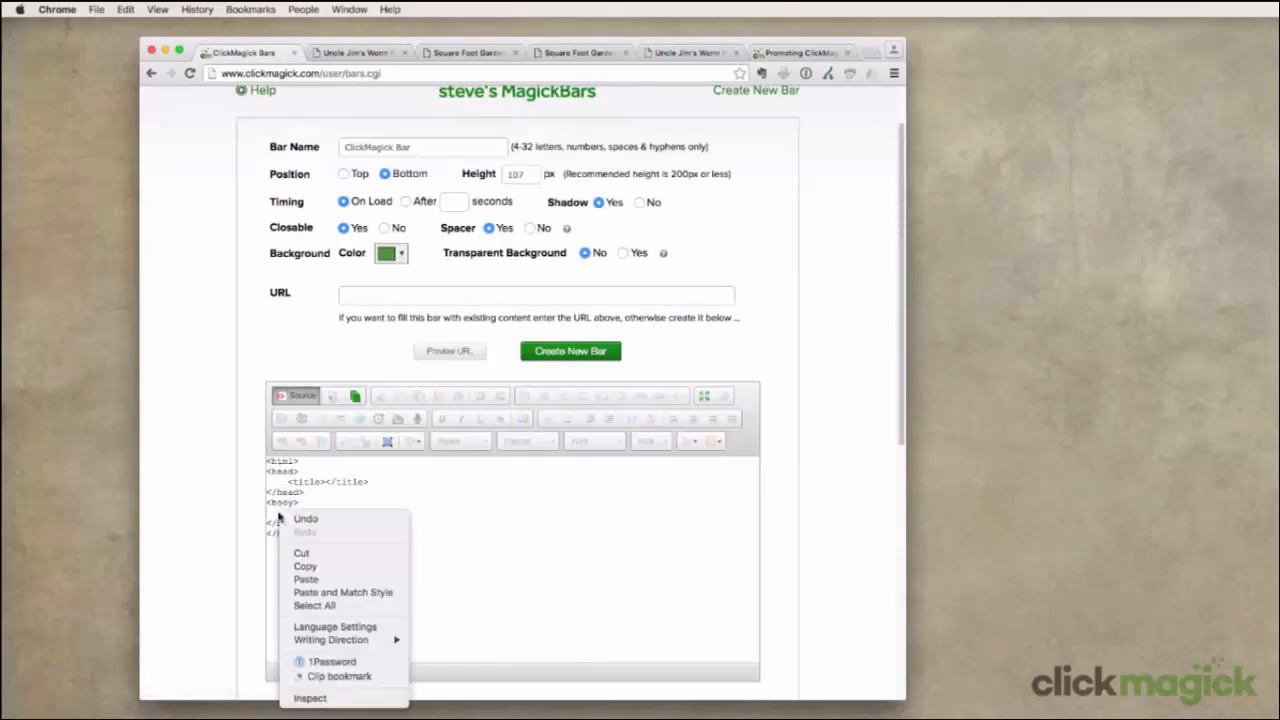
click(301, 580)
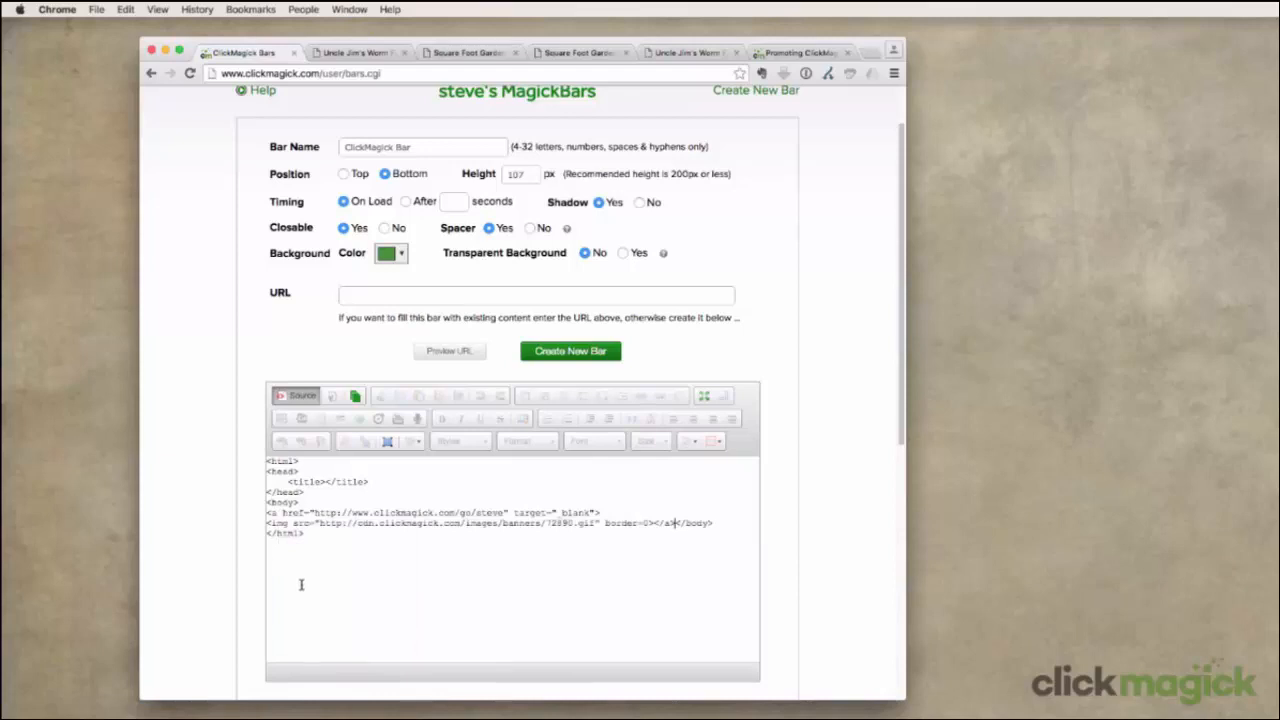
click(295, 397)
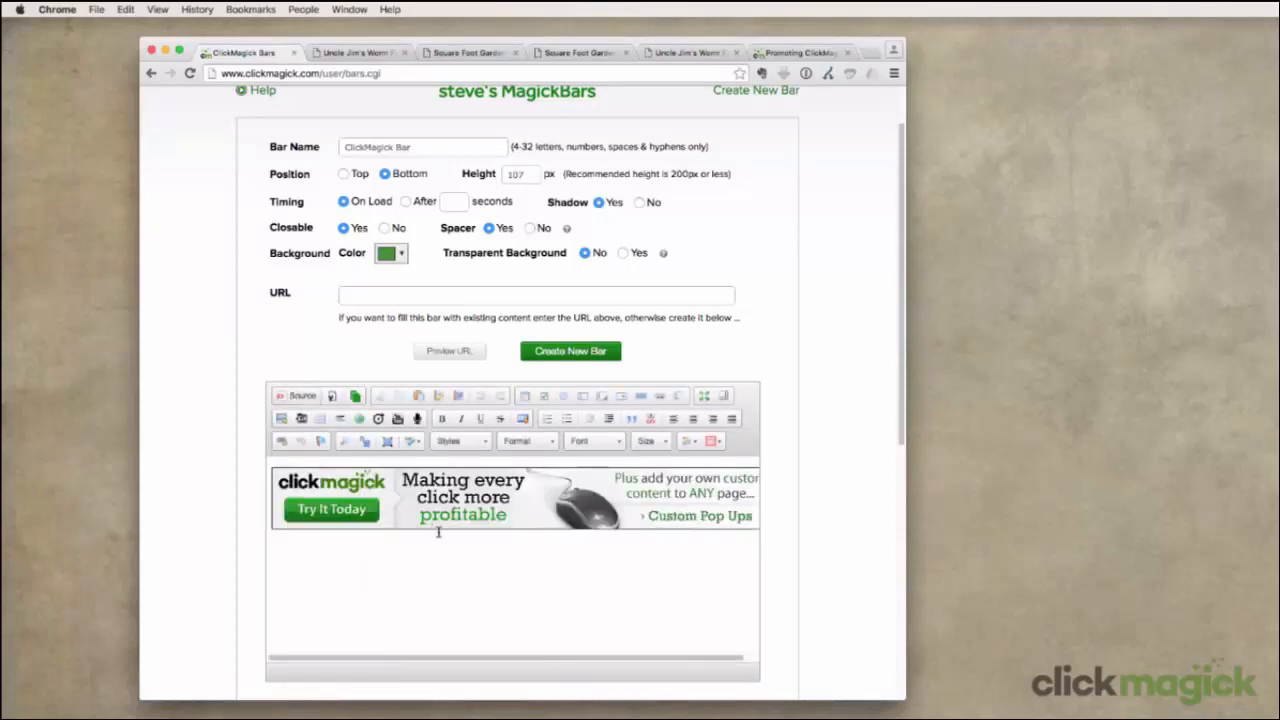
- Center the banner in the bar's content and create the new bar
click(497, 534)
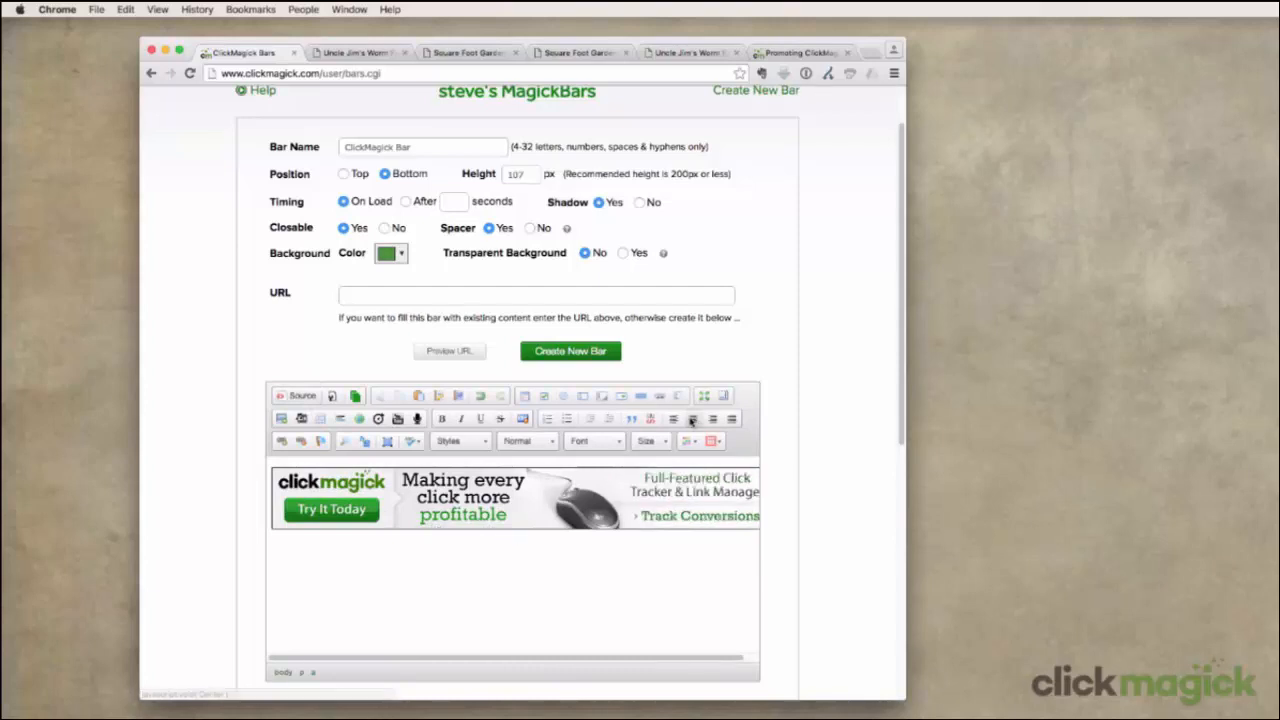
click(694, 419)
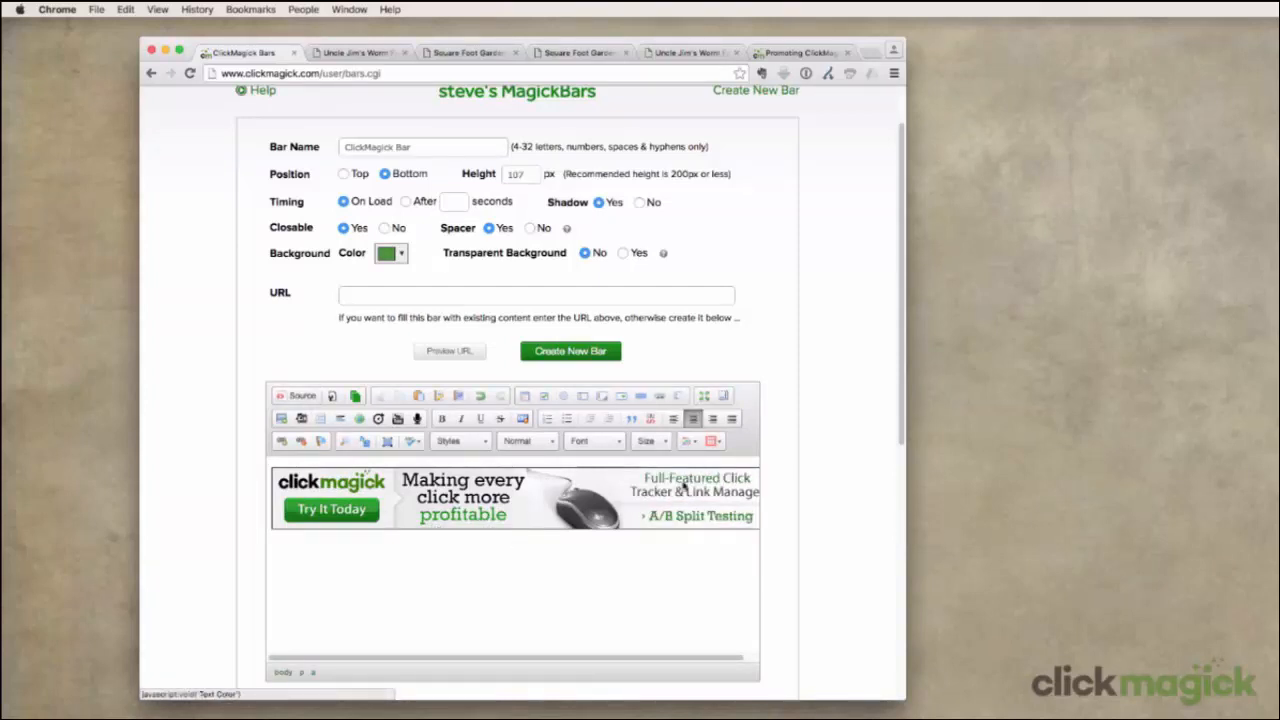
scroll(526, 556, down, 4)
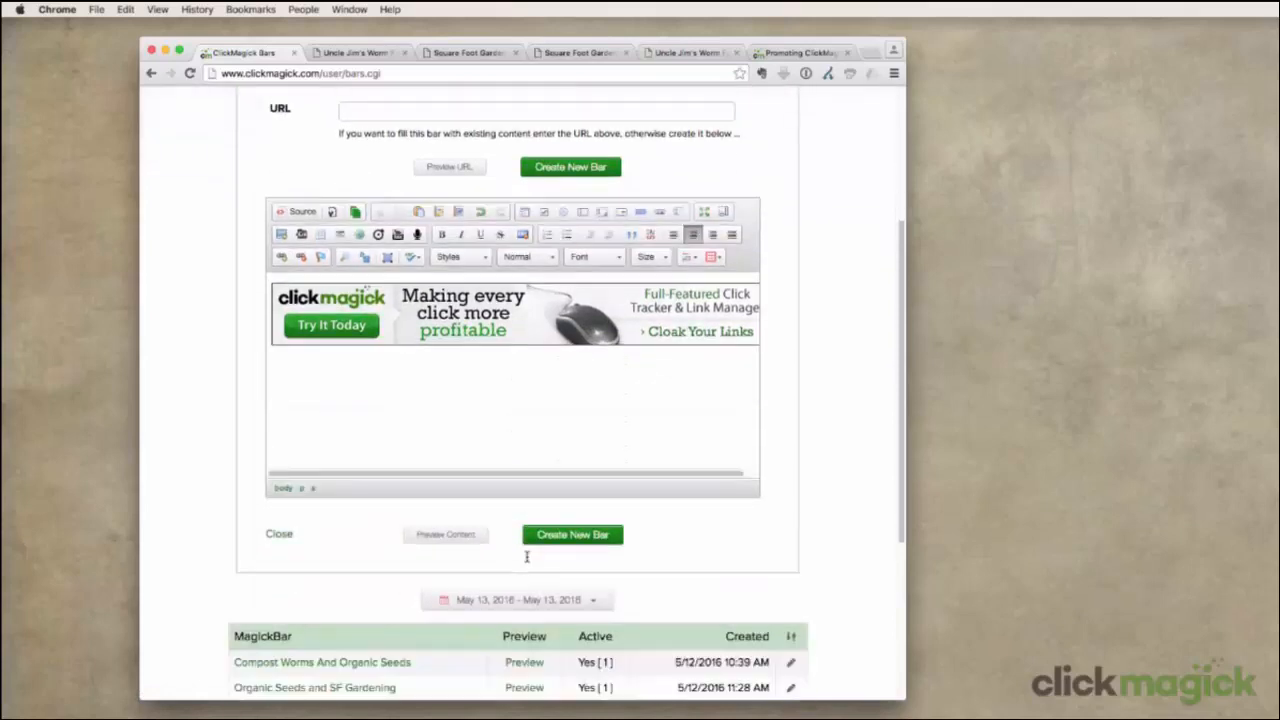
click(583, 540)
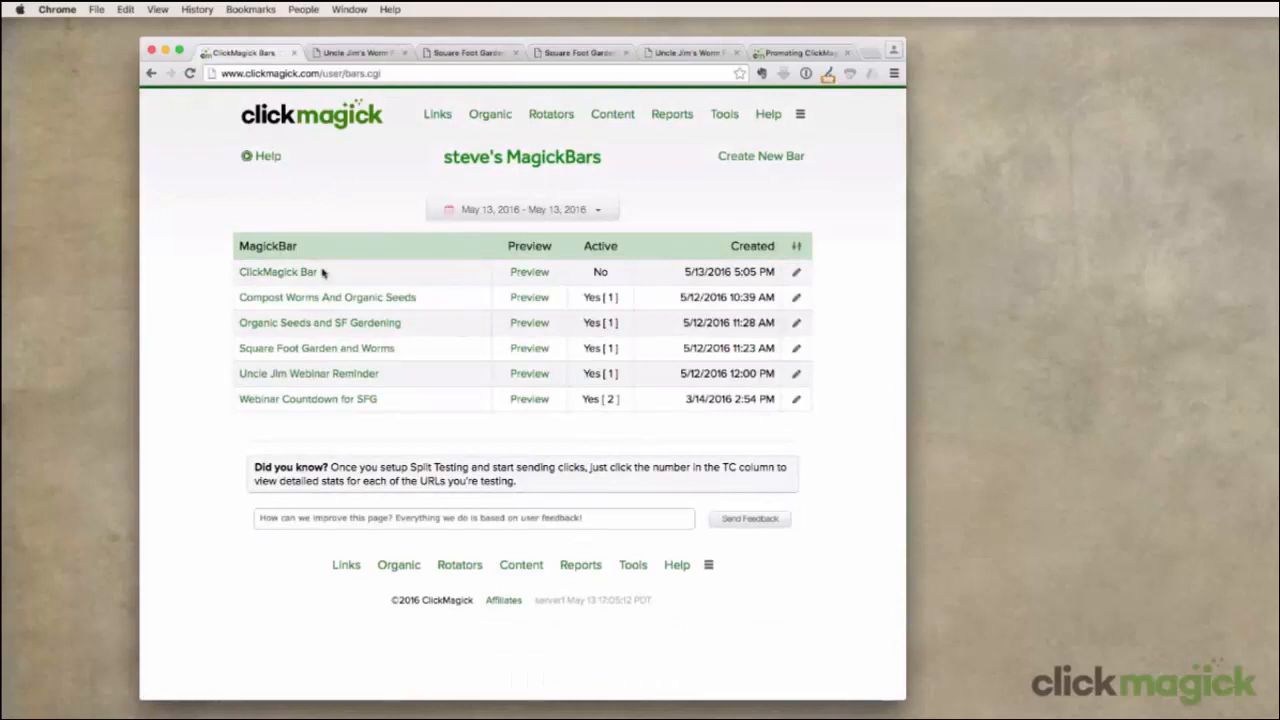
- Preview the finished ClickMagick Bar, test its banner link, and close the page it opens
click(529, 272)
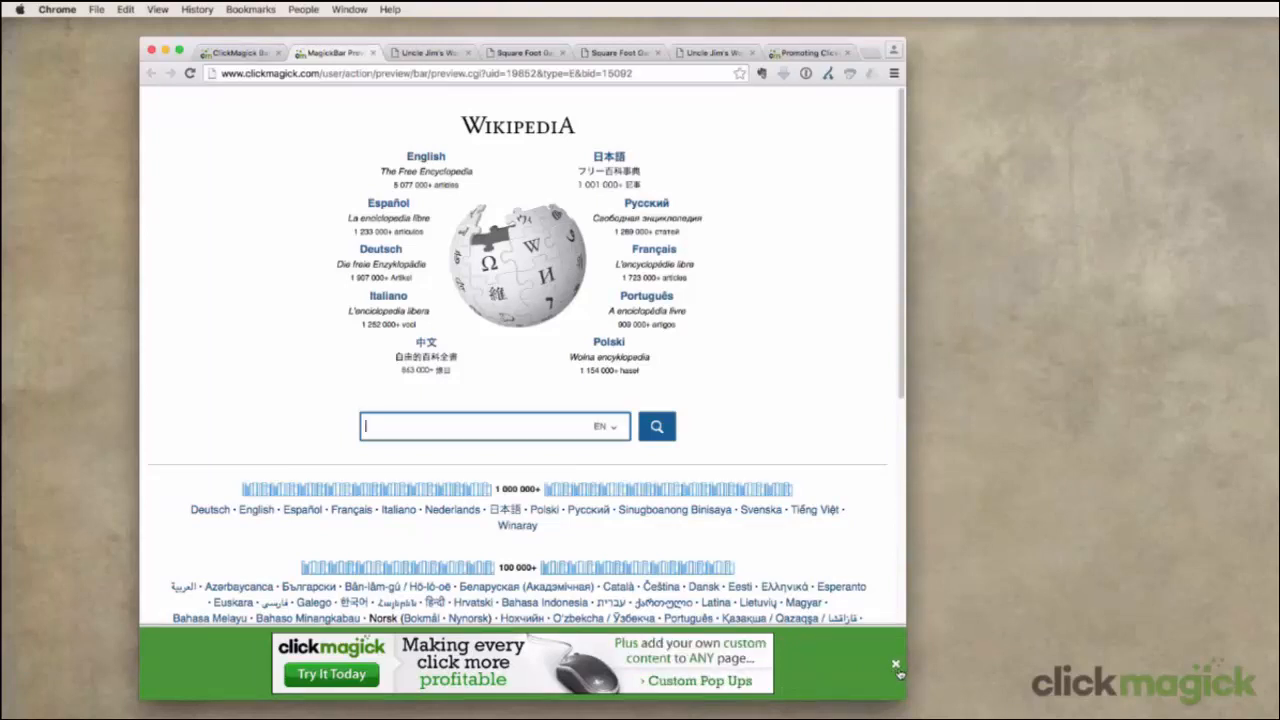
click(530, 654)
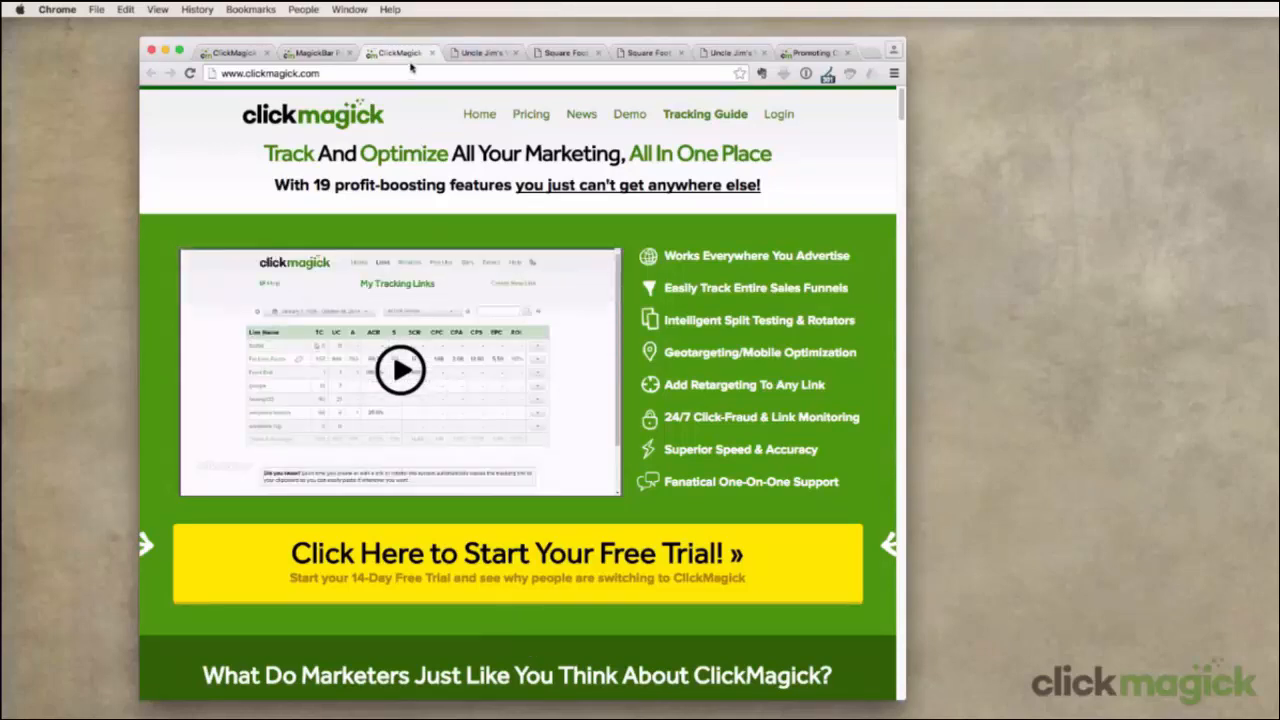
click(431, 53)
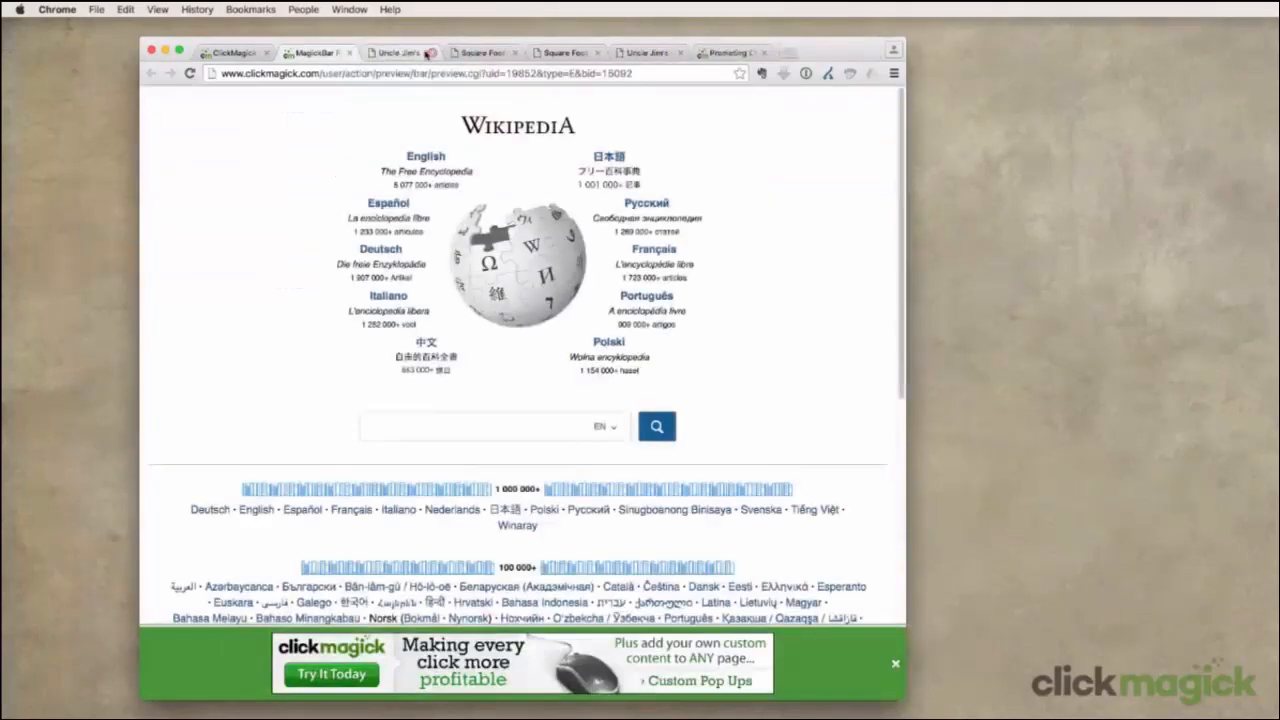
- Return to the MagickBars list and start another new bar named "Mel says"
click(235, 52)
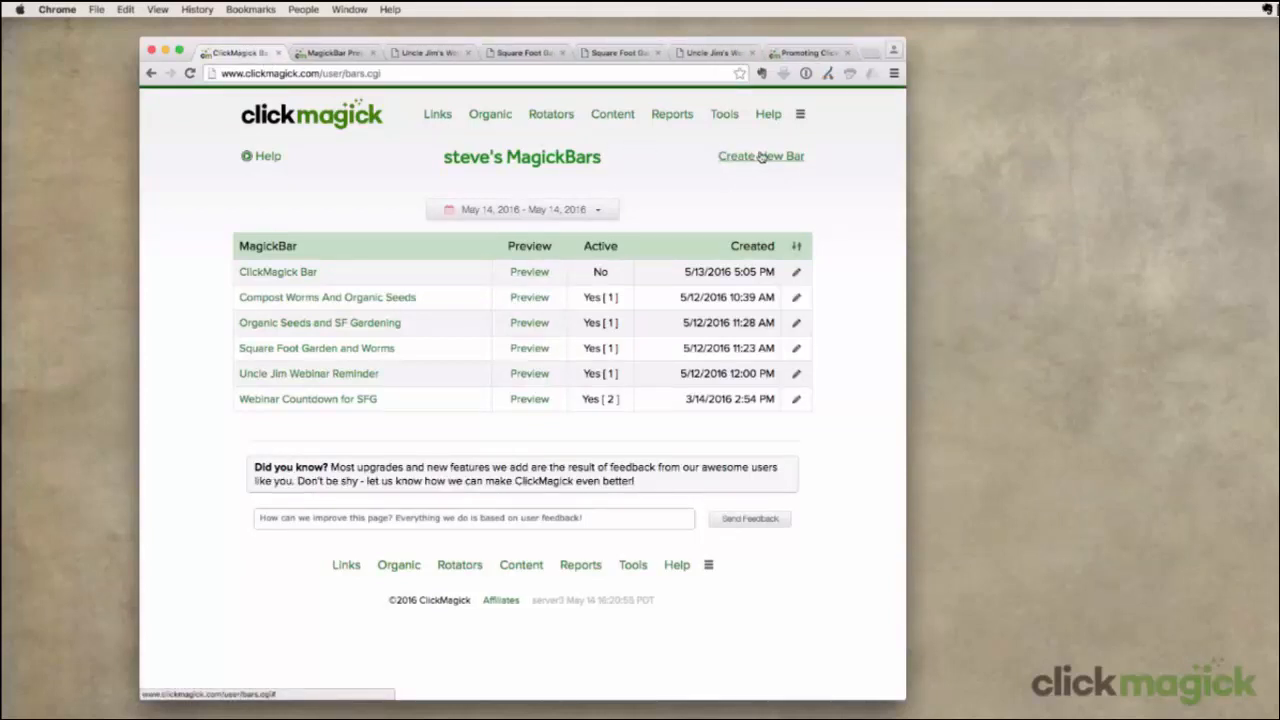
click(761, 157)
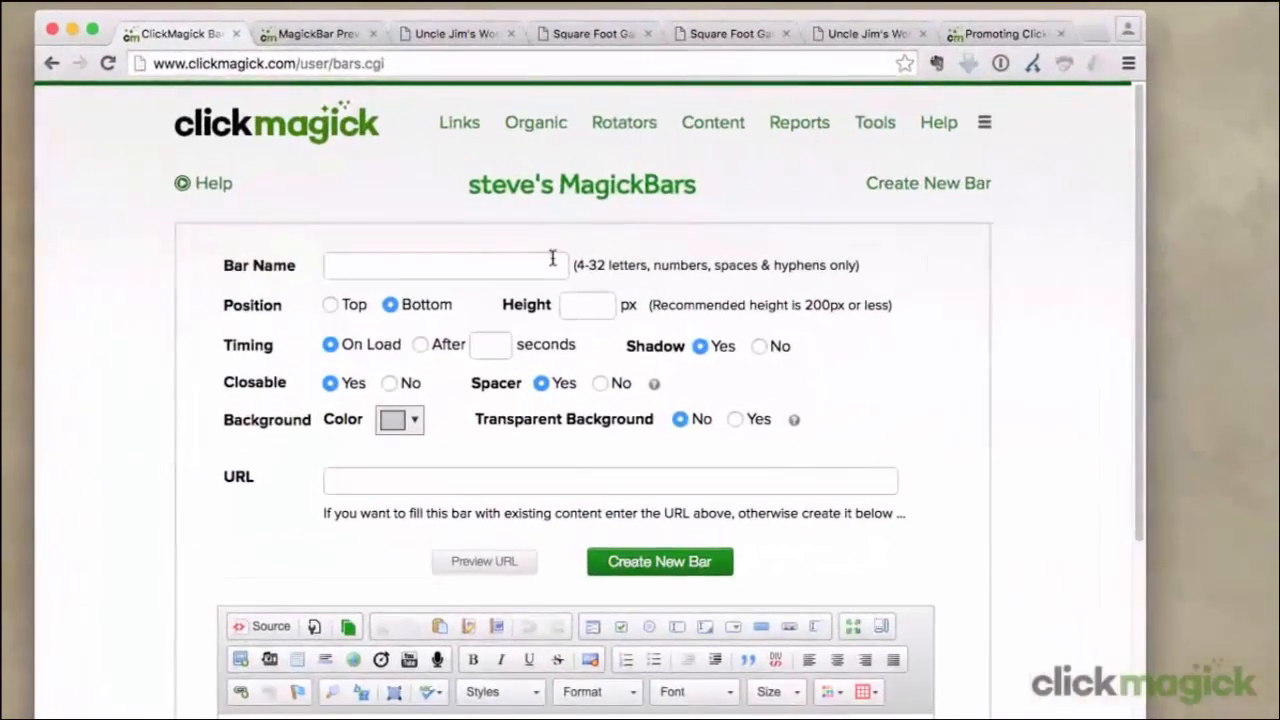
click(494, 265)
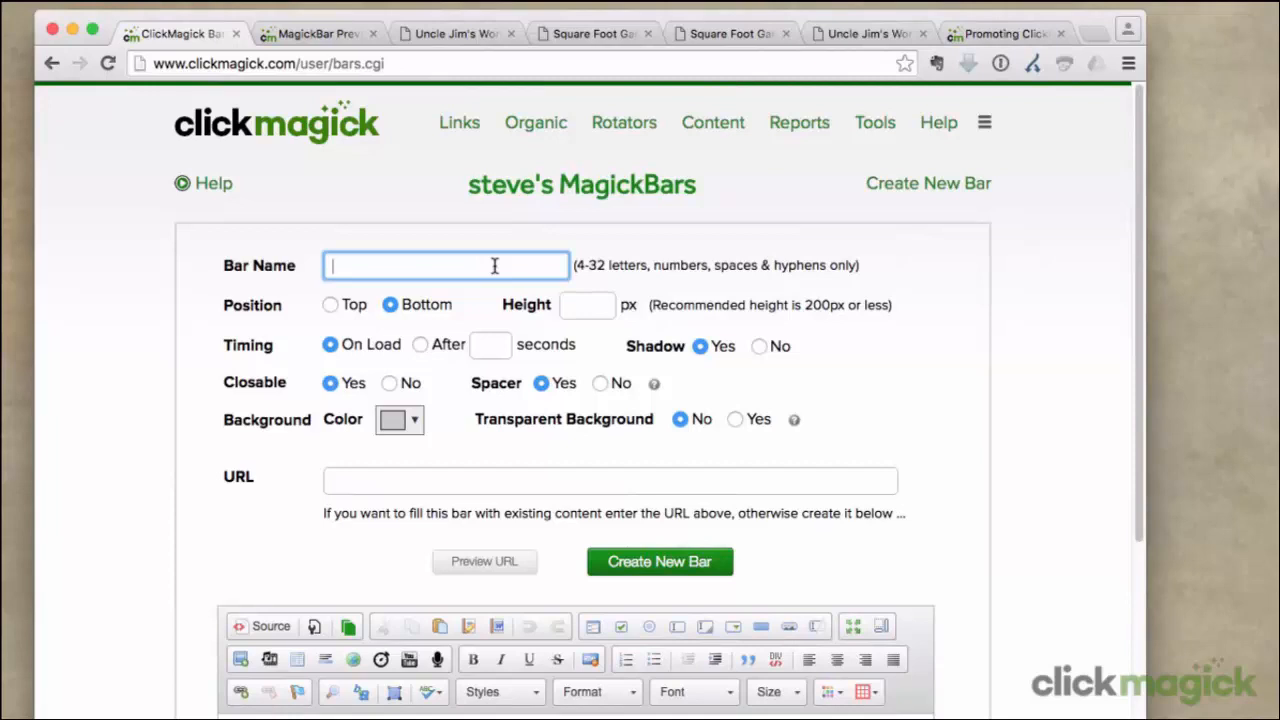
text(Mel says)
- Position the bar at the bottom with a height of 107 px and a transparent background
click(394, 311)
click(572, 308)
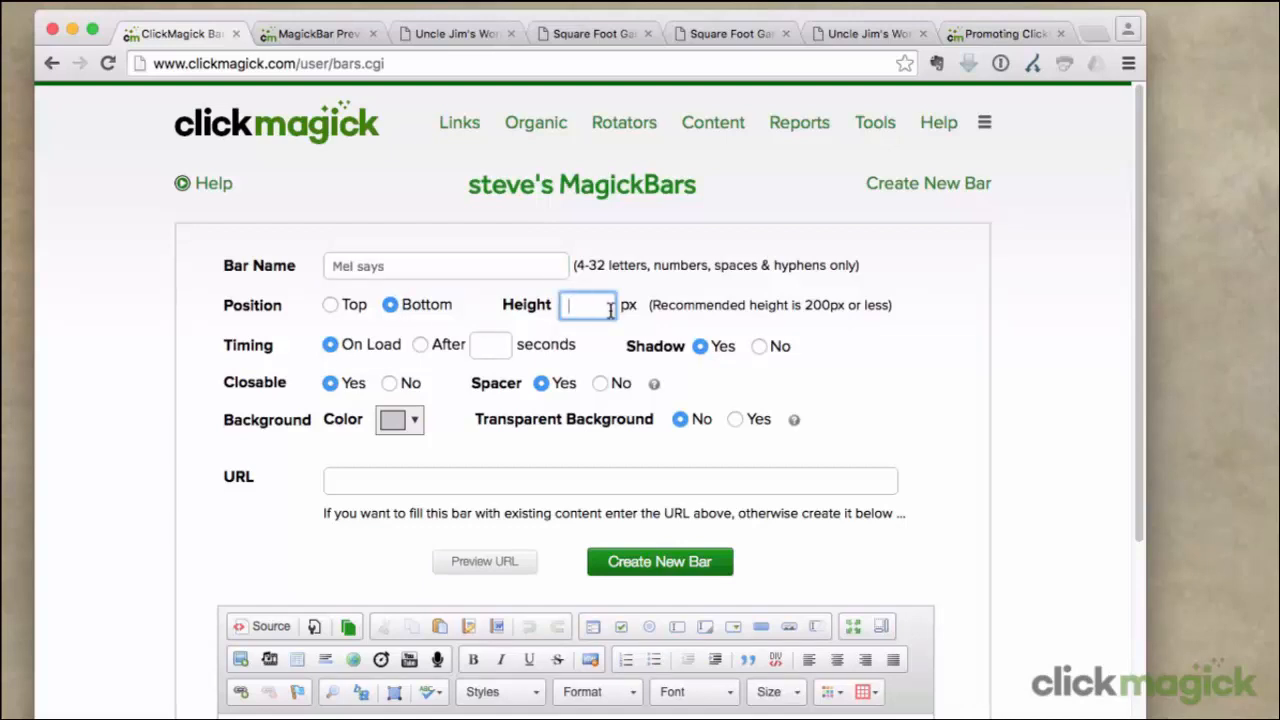
text(107)
click(736, 420)
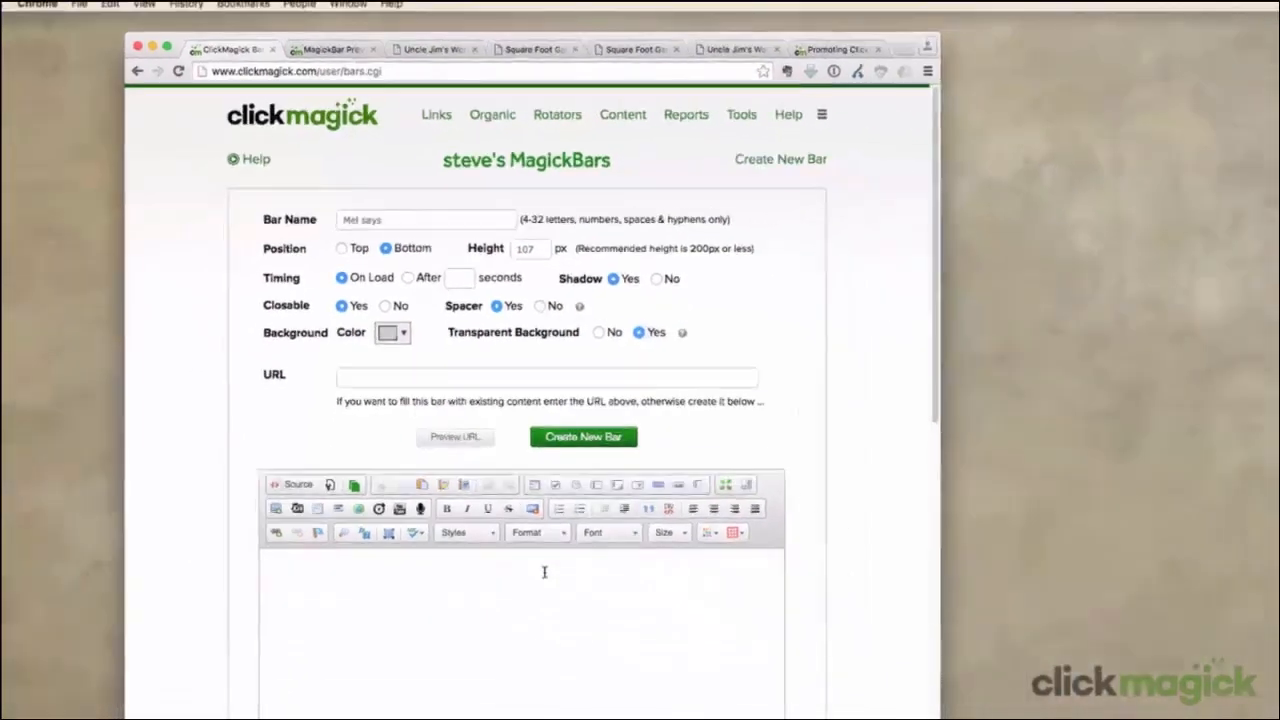
- Load the Transparent Background Template into the bar's content
scroll(534, 543, down, 1)
scroll(534, 543, down, 2)
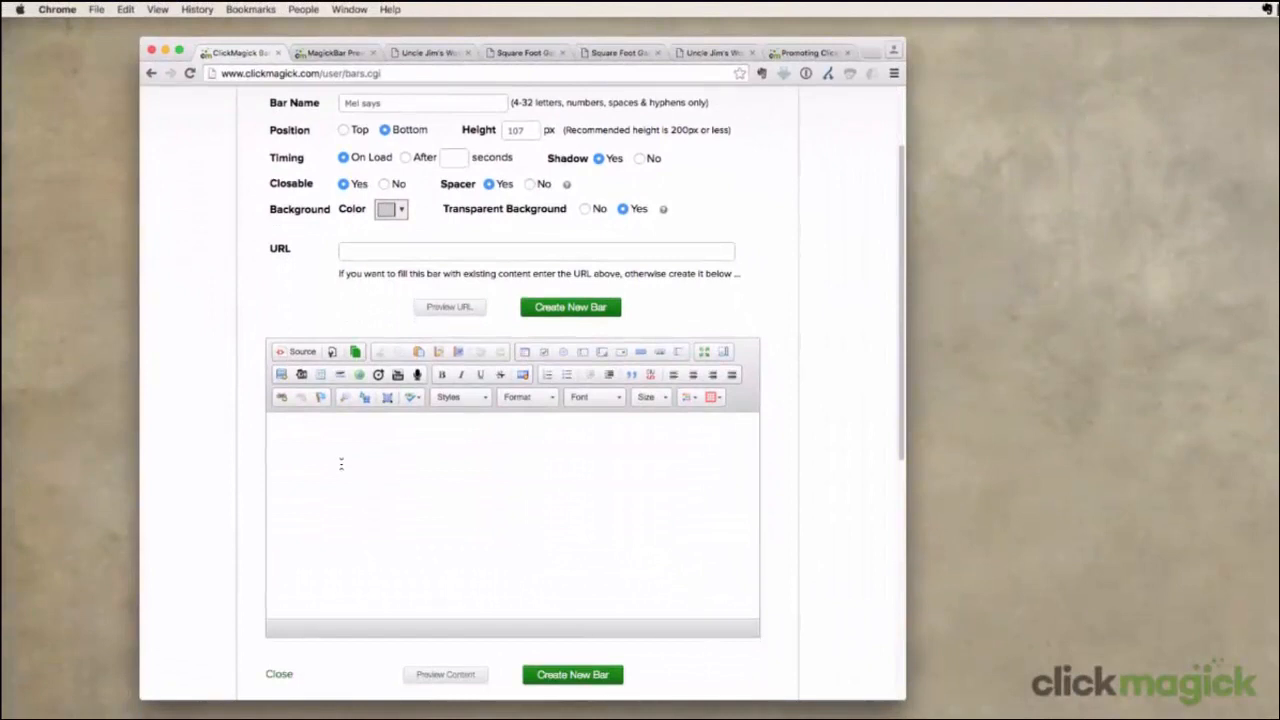
click(270, 432)
click(323, 378)
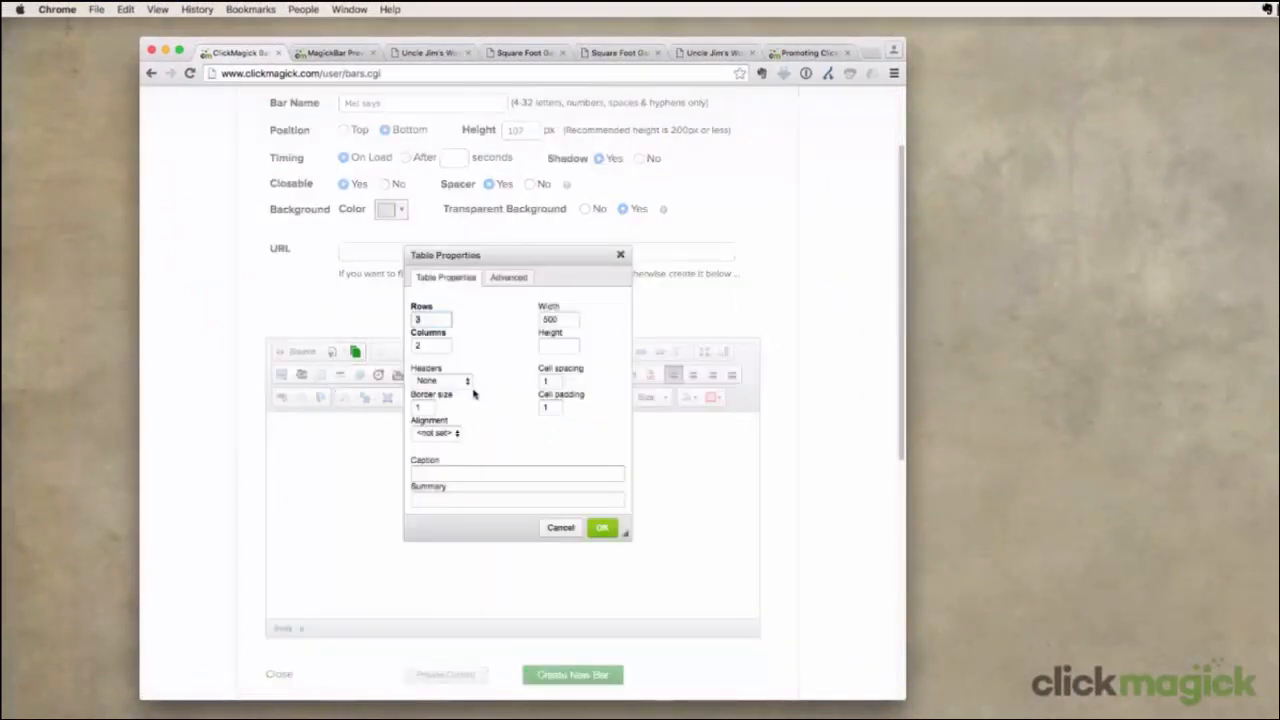
click(561, 529)
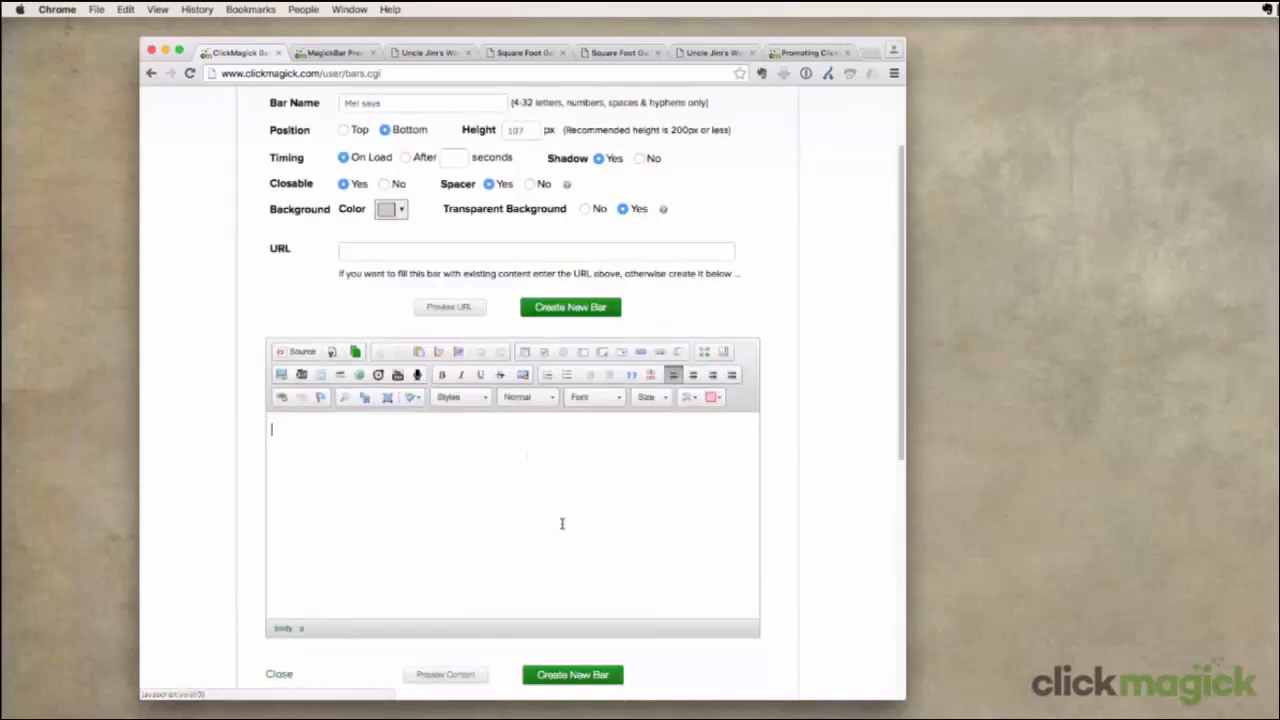
click(357, 352)
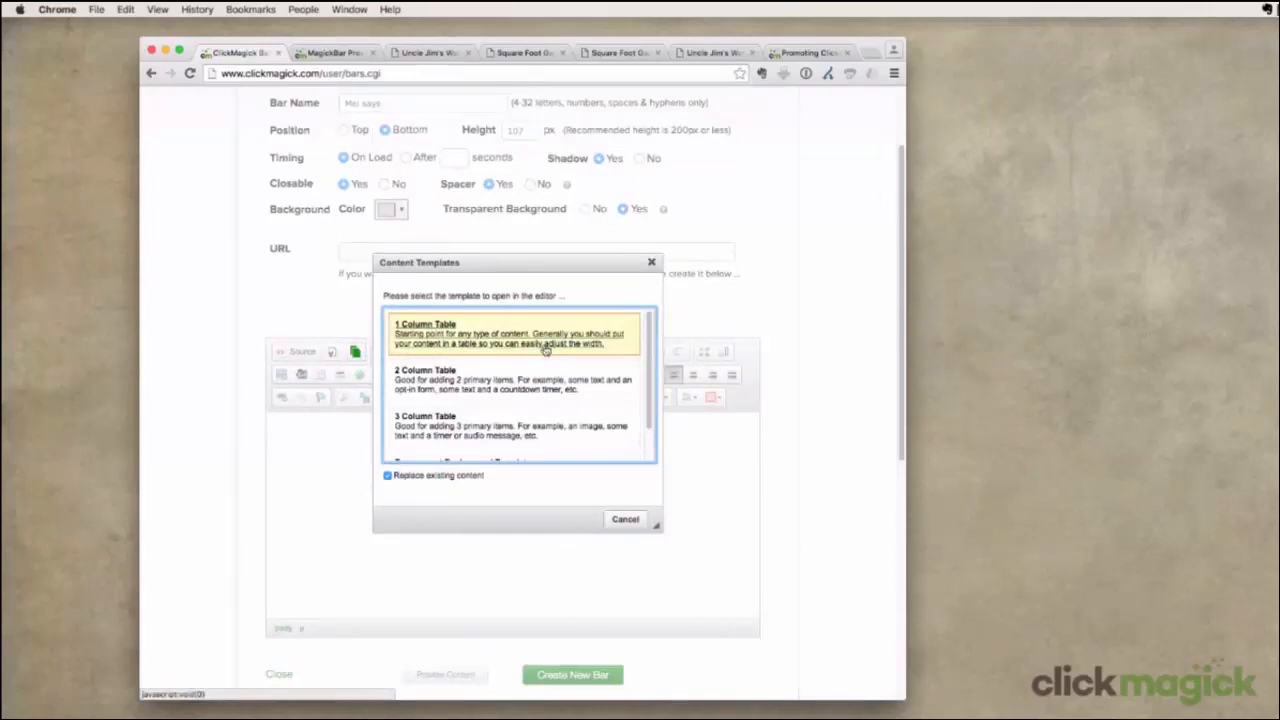
scroll(546, 348, down, 1)
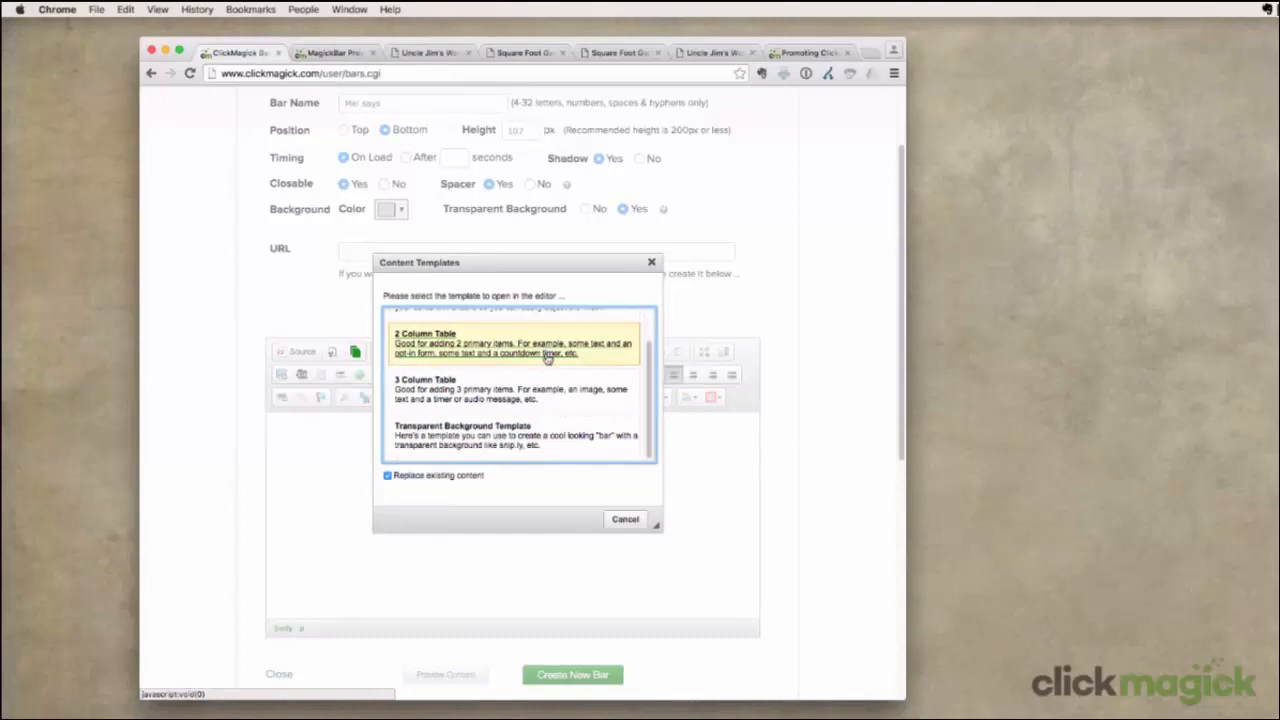
click(507, 437)
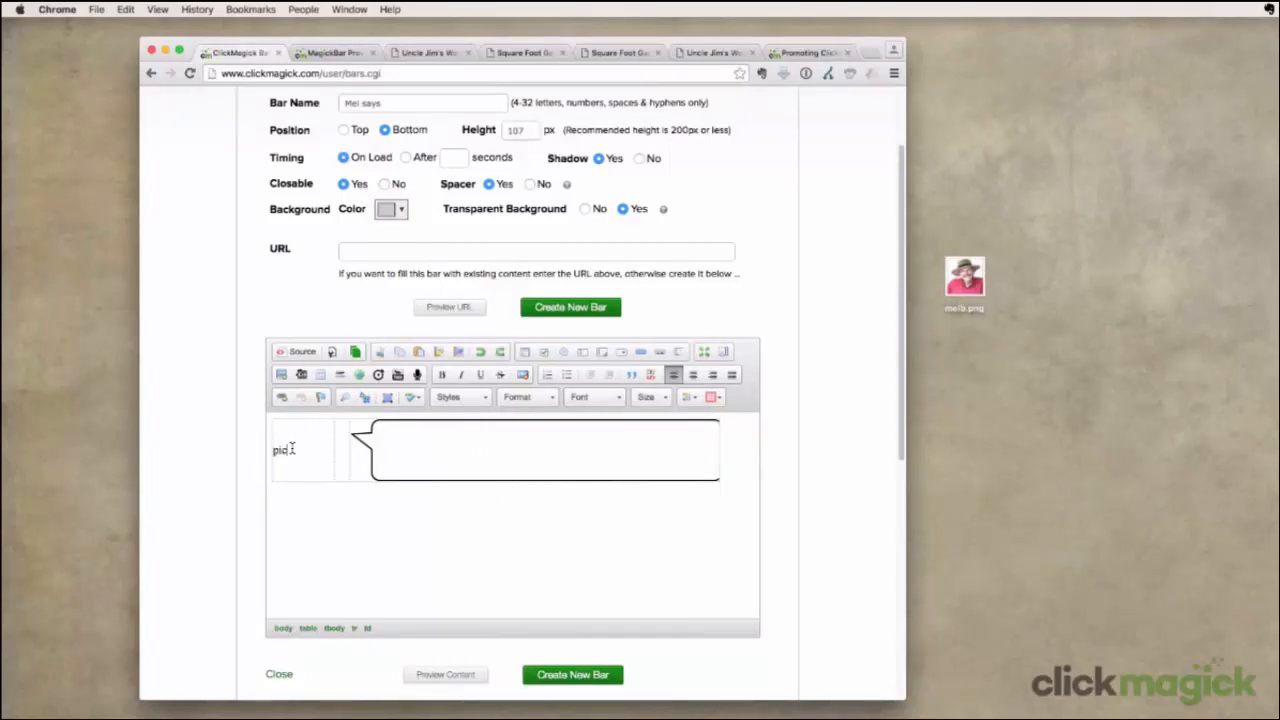
- Replace the "pic" placeholder beside the speech bubble with melb.png, uploading the image from the desktop
key(BackSpace)
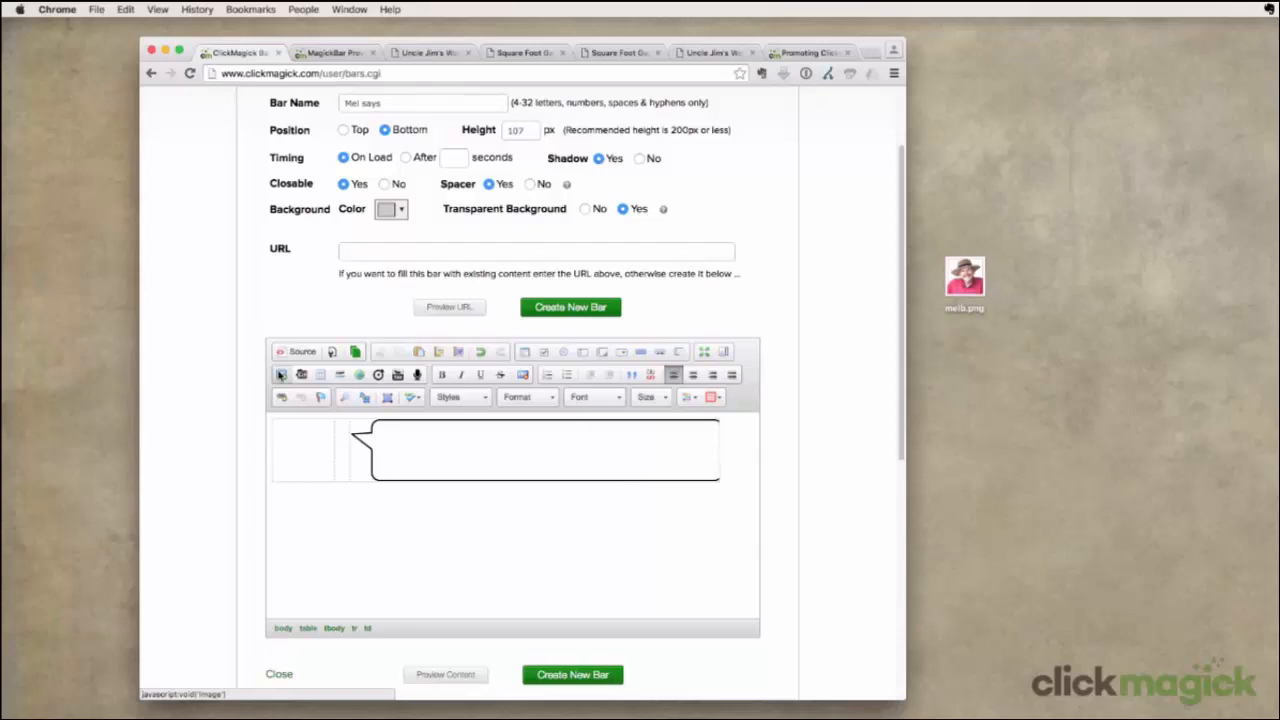
click(281, 375)
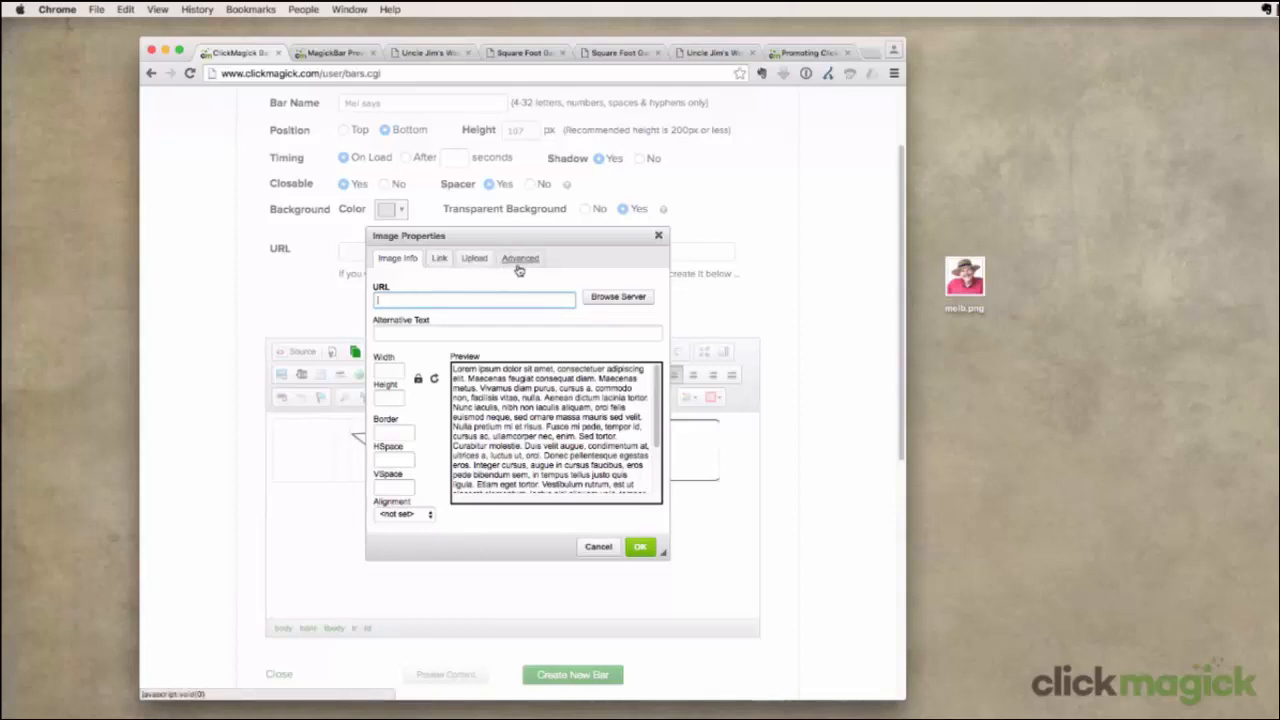
click(609, 298)
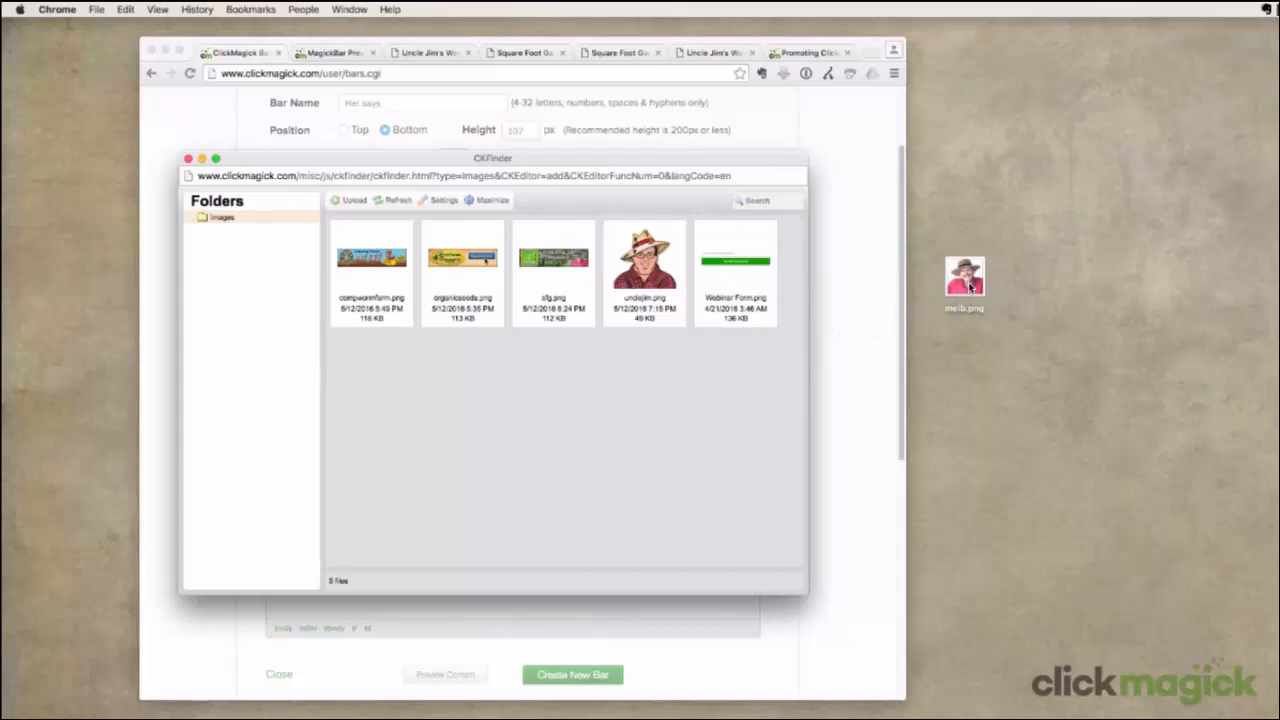
drag(968, 286, 484, 371)
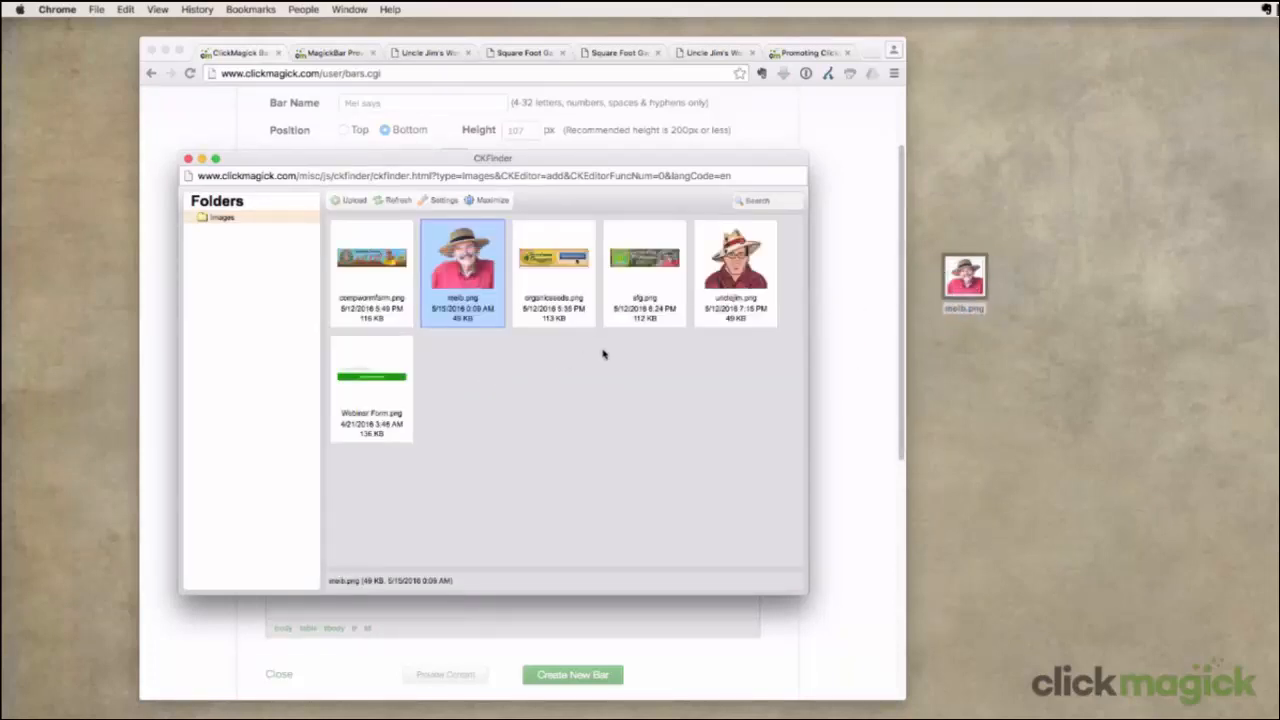
double_click(451, 277)
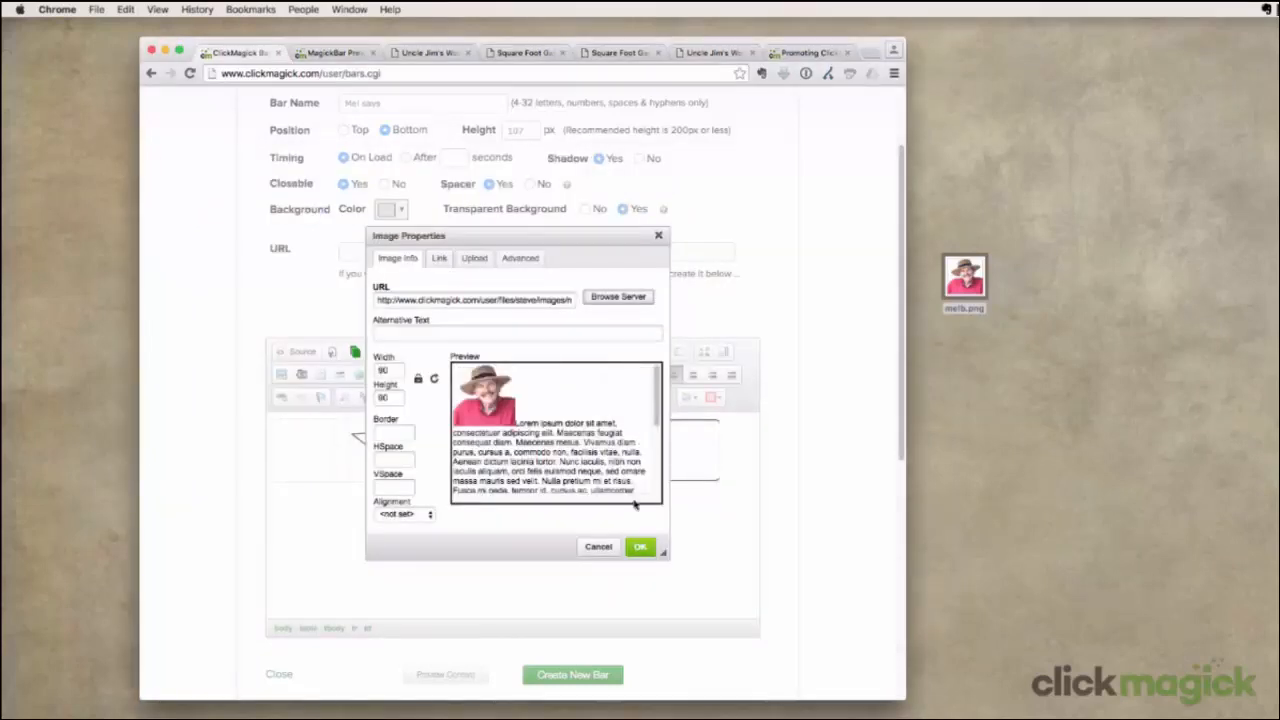
click(640, 546)
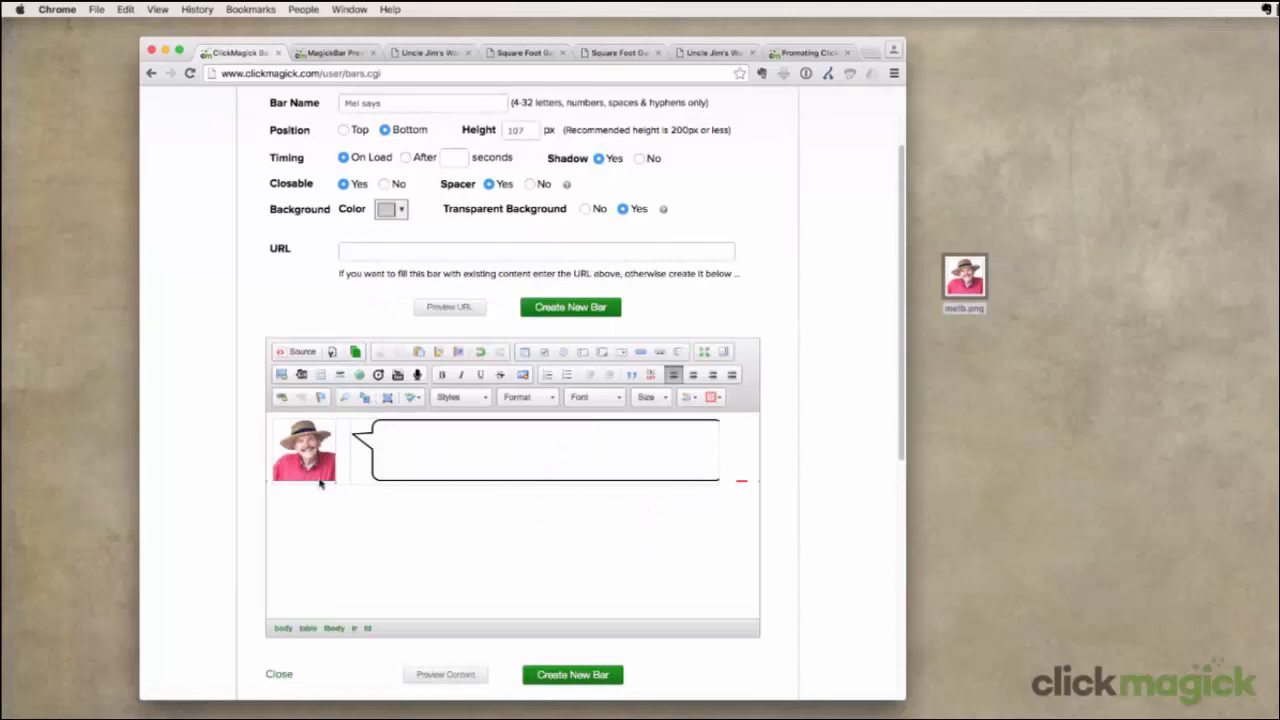
- Enter "Our webinar starts at 9pm on Thursday!" in the speech bubble and set the text's font size to 26
click(456, 445)
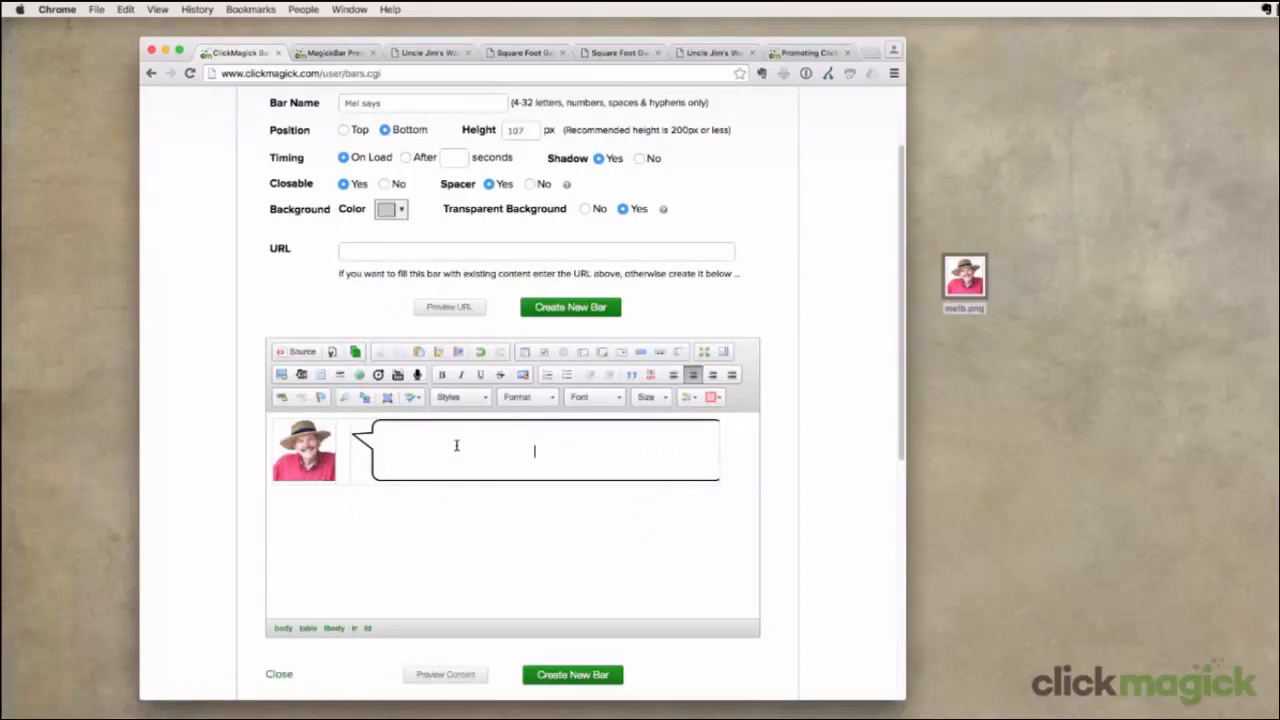
text(Our webinar starts at 9pm on Thursday!)
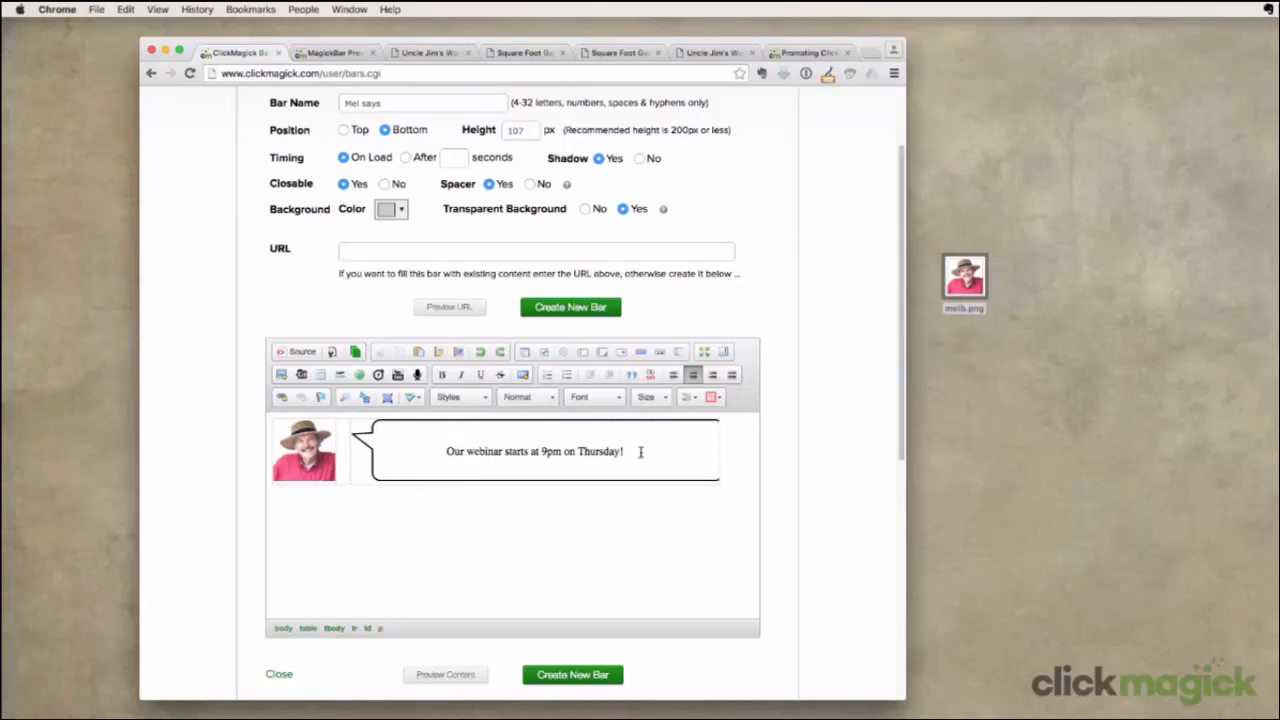
drag(641, 452, 448, 451)
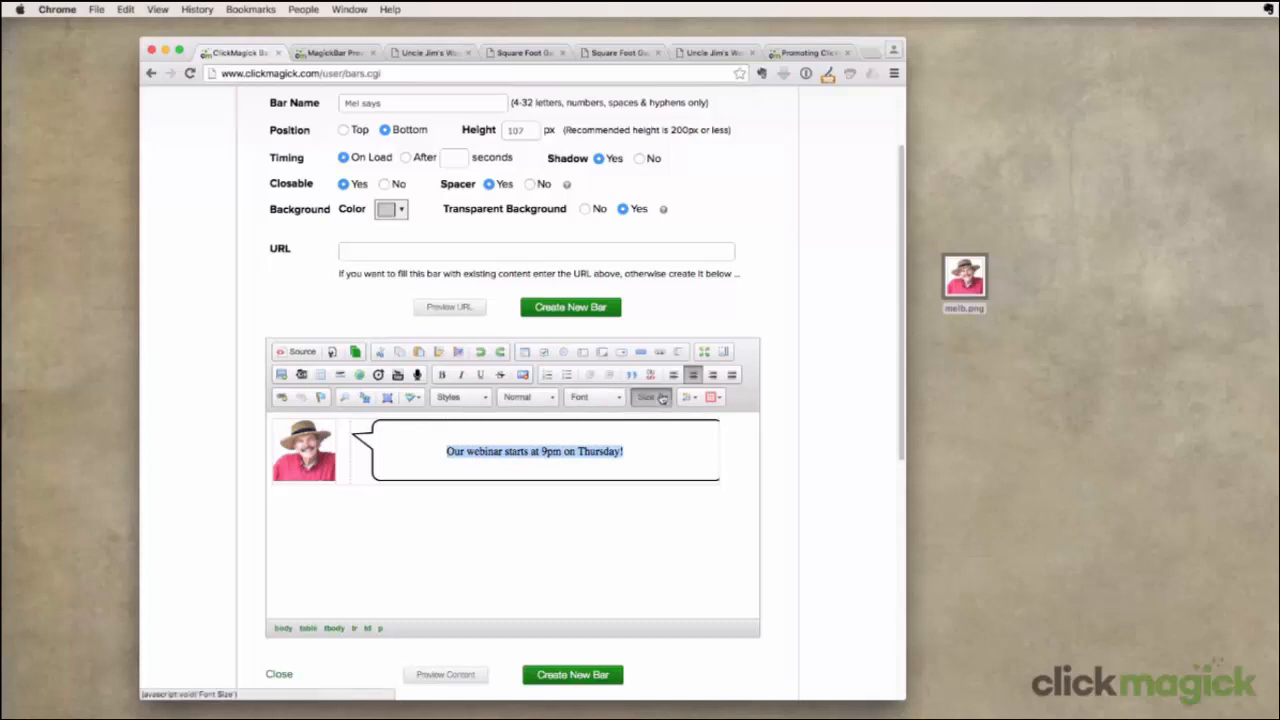
click(662, 398)
scroll(658, 457, down, 3)
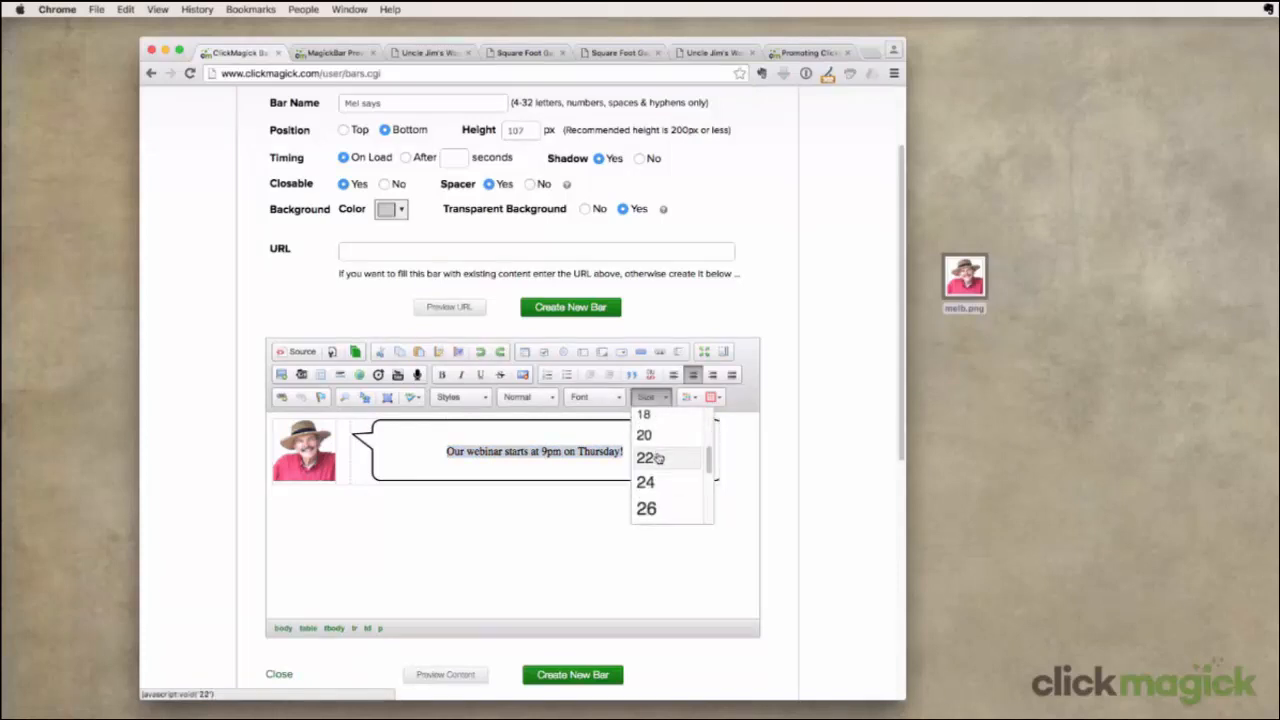
click(649, 499)
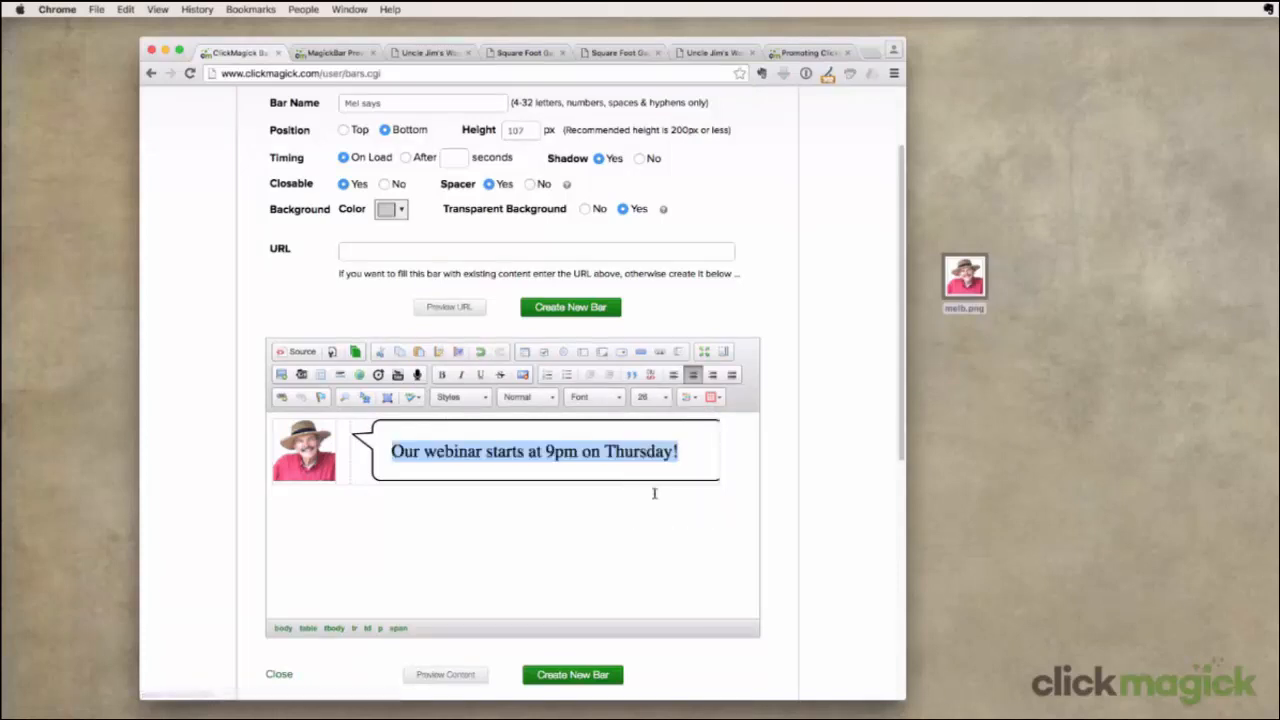
click(636, 513)
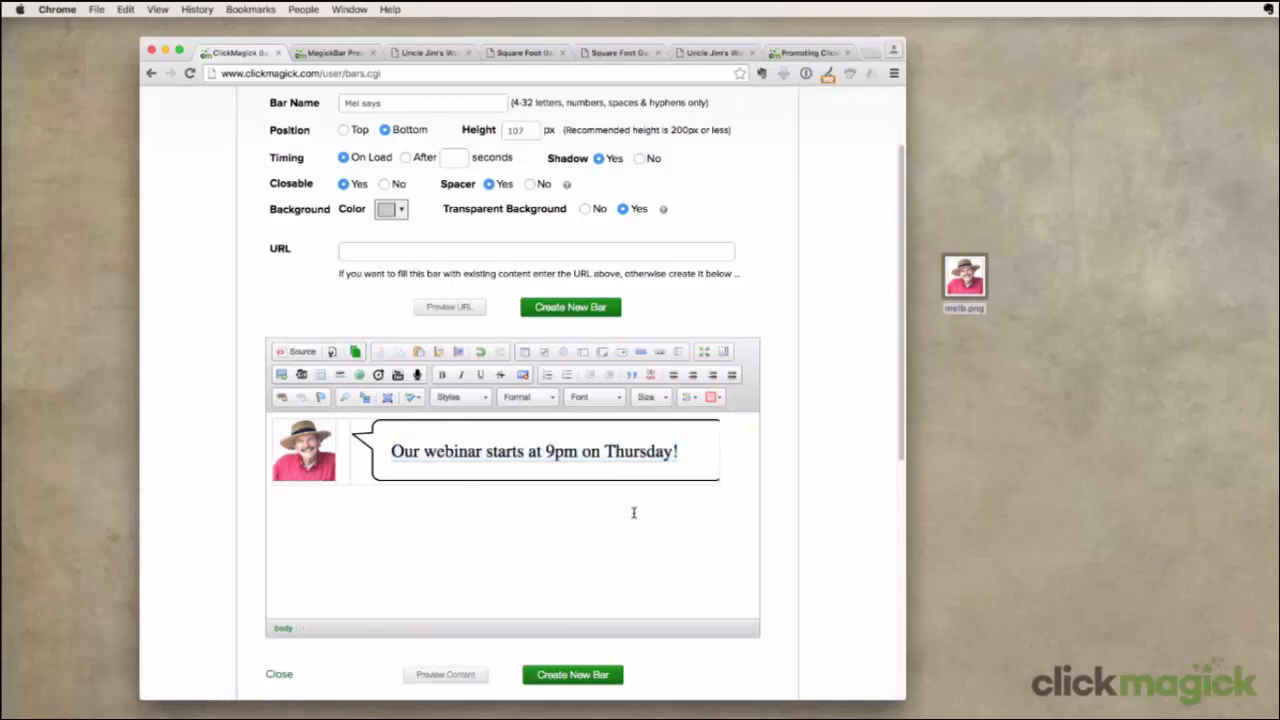
- Preview the bar's content on the sample page and check how it behaves while the page scrolls
click(446, 675)
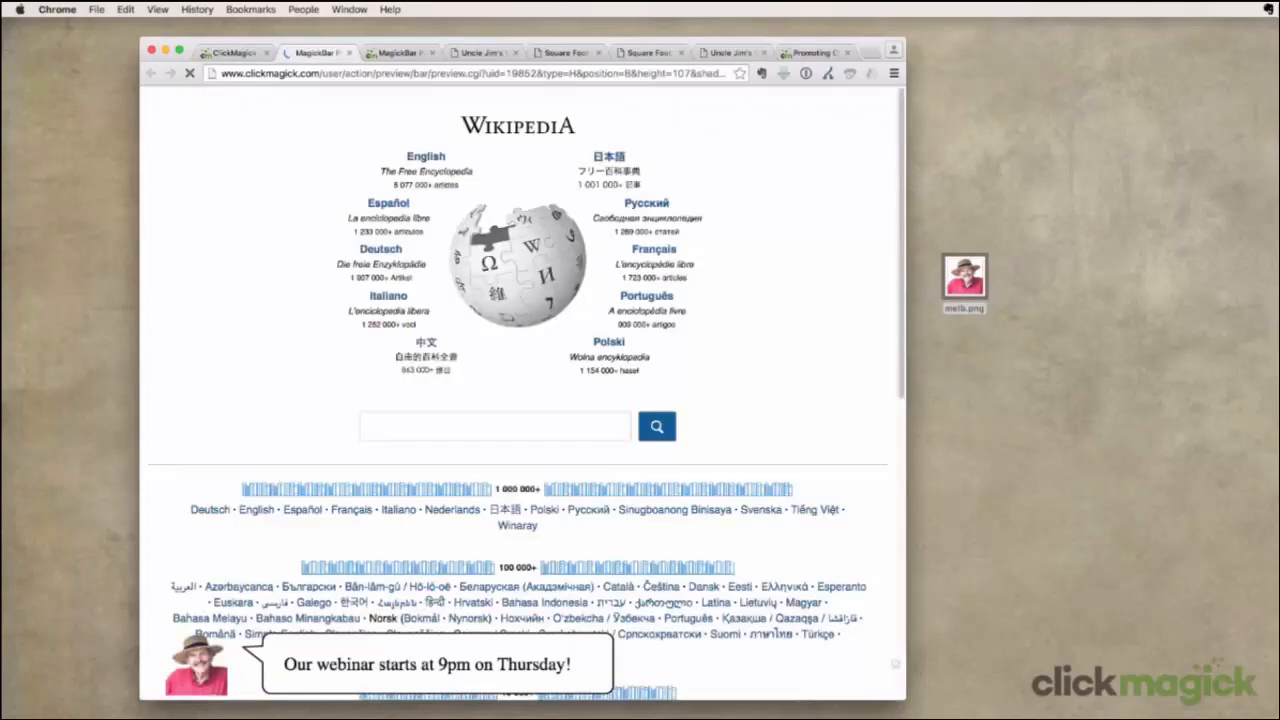
scroll(640, 598, down, 5)
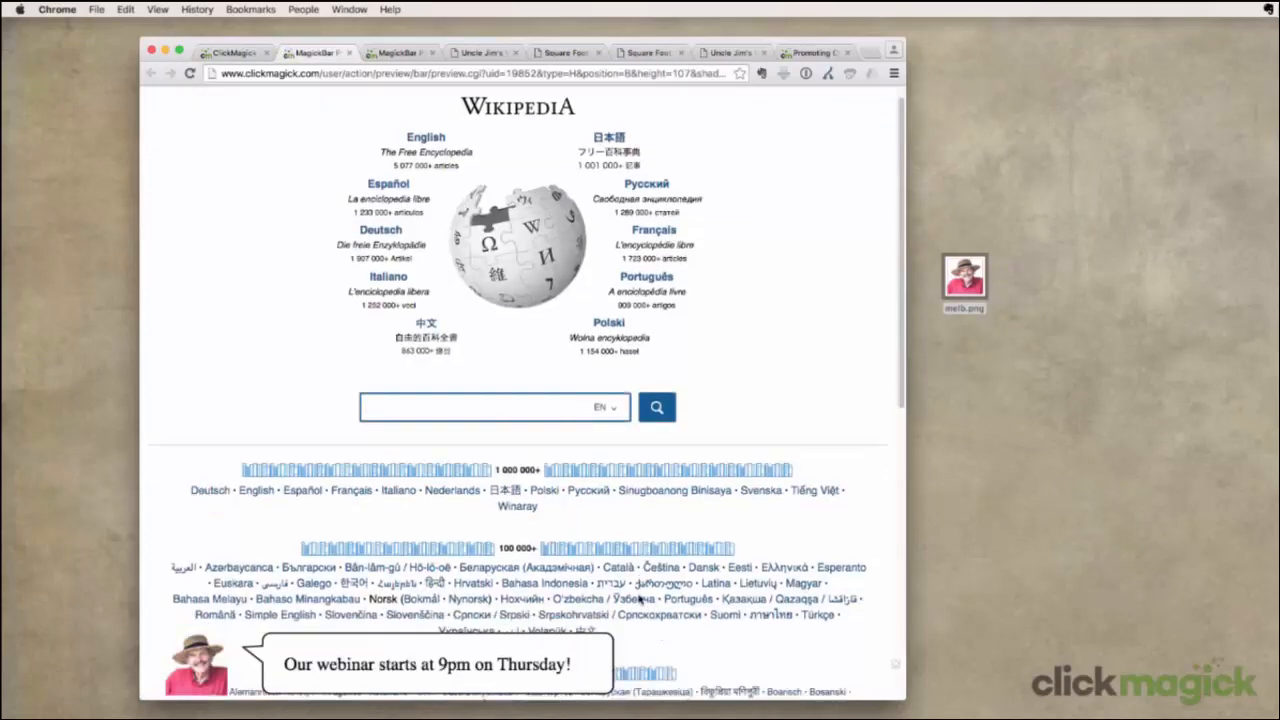
- Close the sample page preview and create the new "Mel says" bar from the finished content
scroll(640, 598, up, 5)
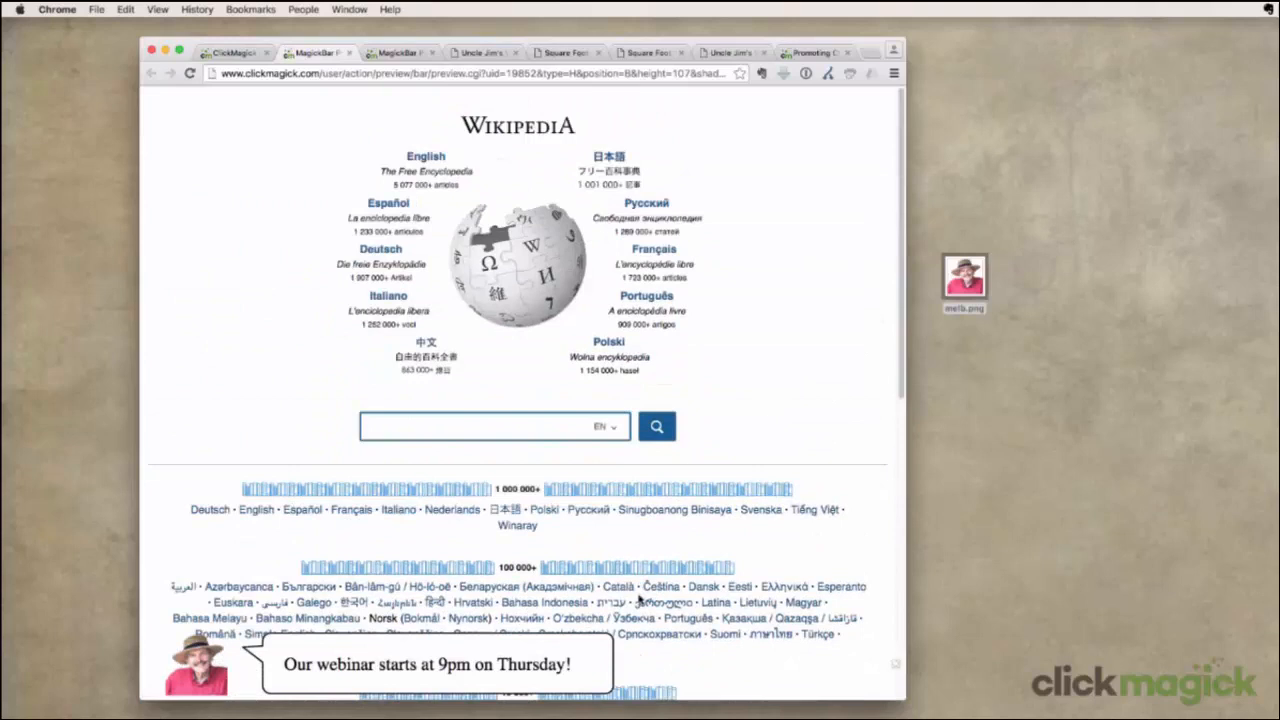
click(351, 53)
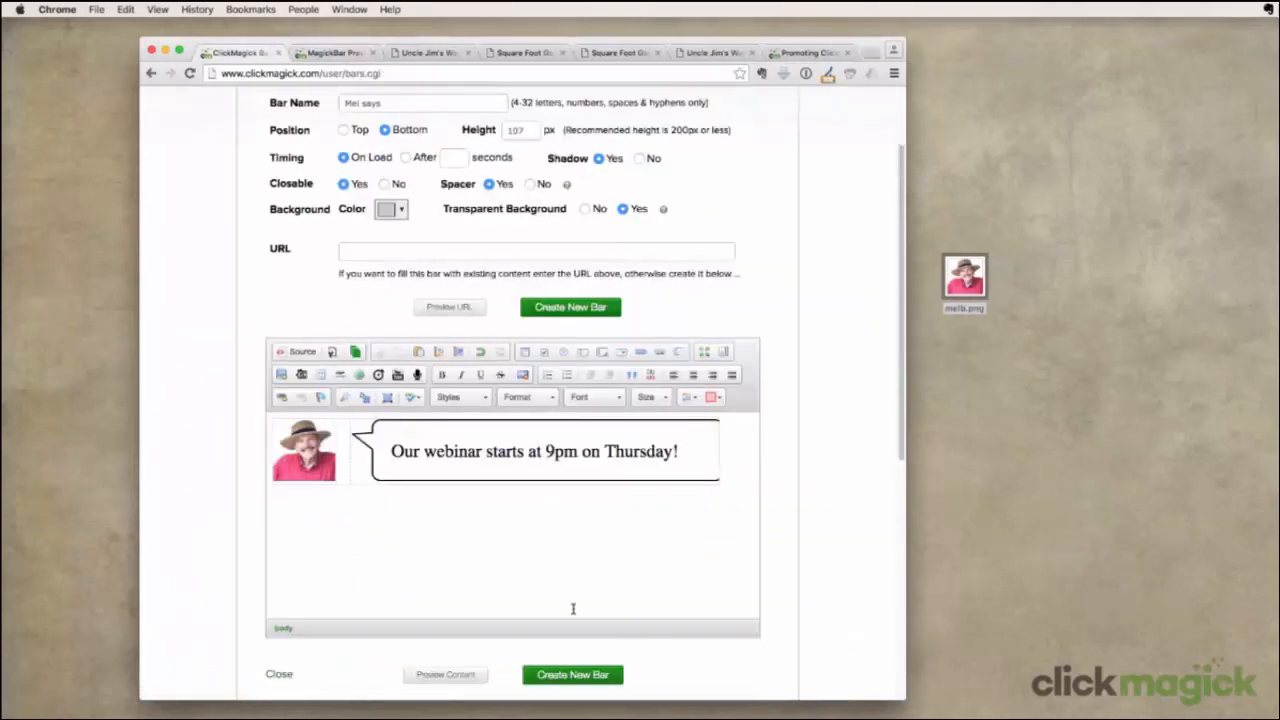
click(572, 674)
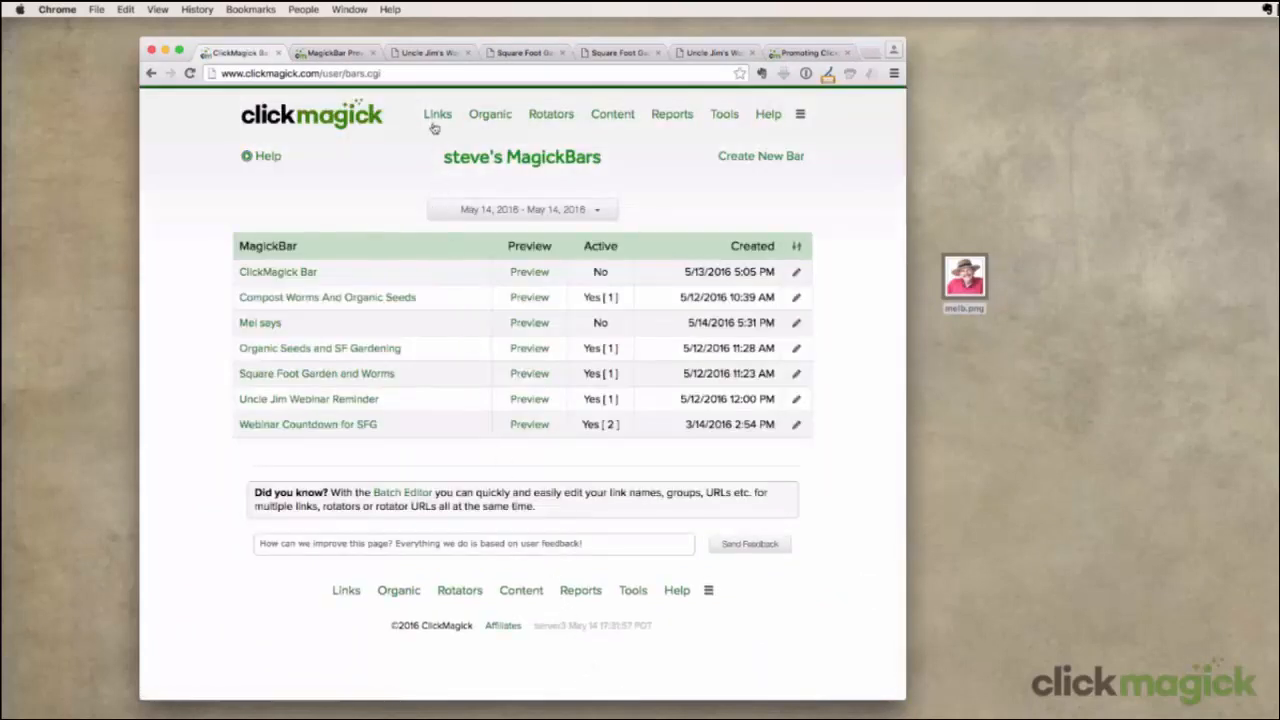
- Assign the "Mel says" MagickBar to the Square Foot Gardening tracking link and save the link's changes
click(433, 117)
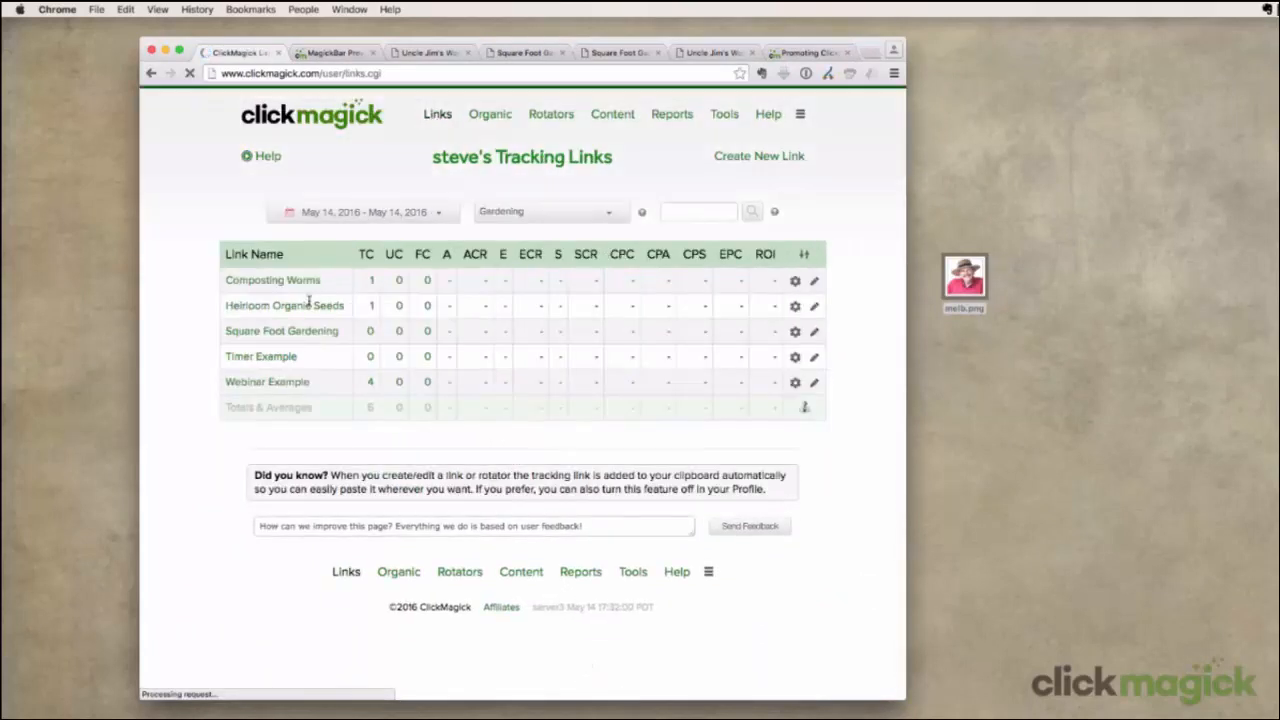
click(290, 334)
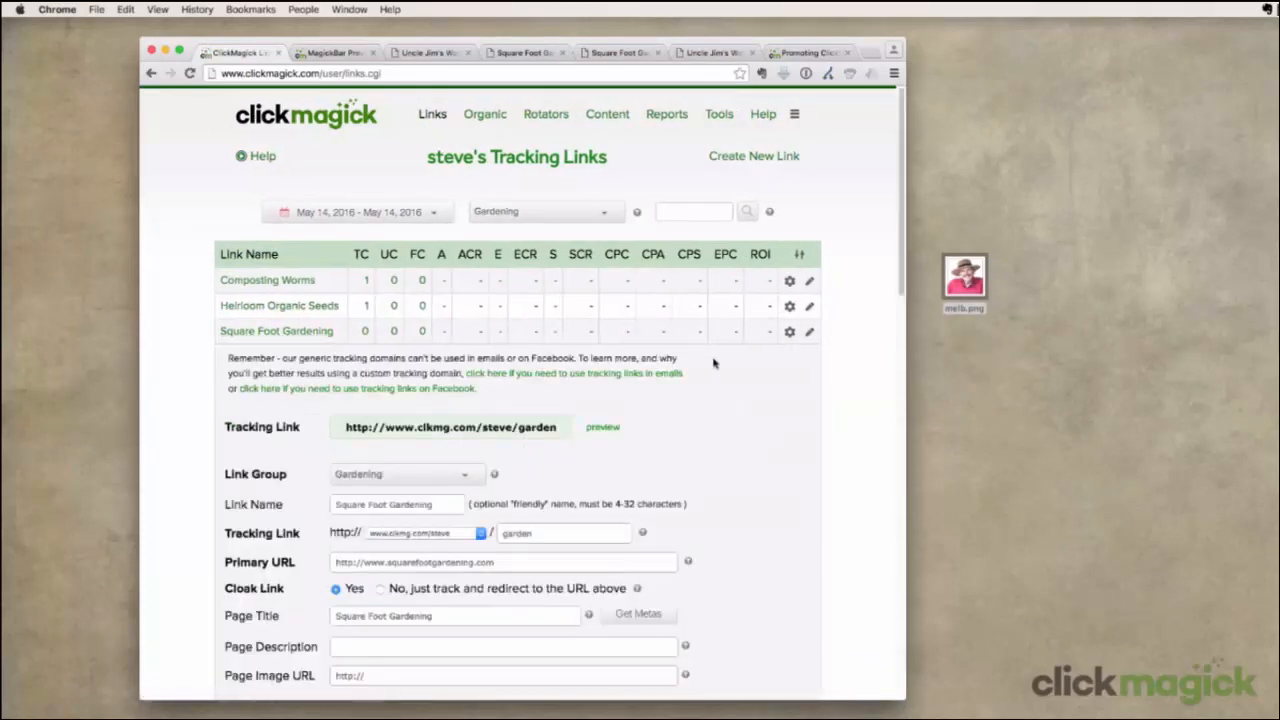
scroll(714, 363, down, 5)
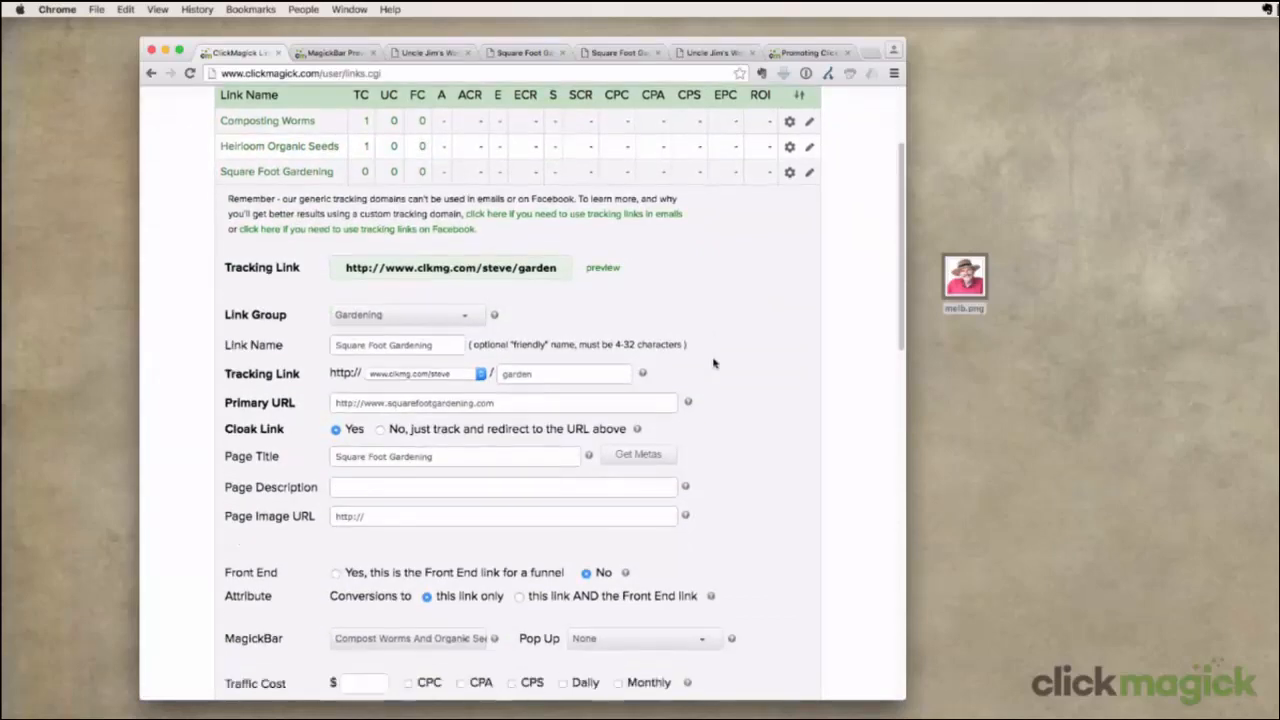
scroll(714, 363, down, 1)
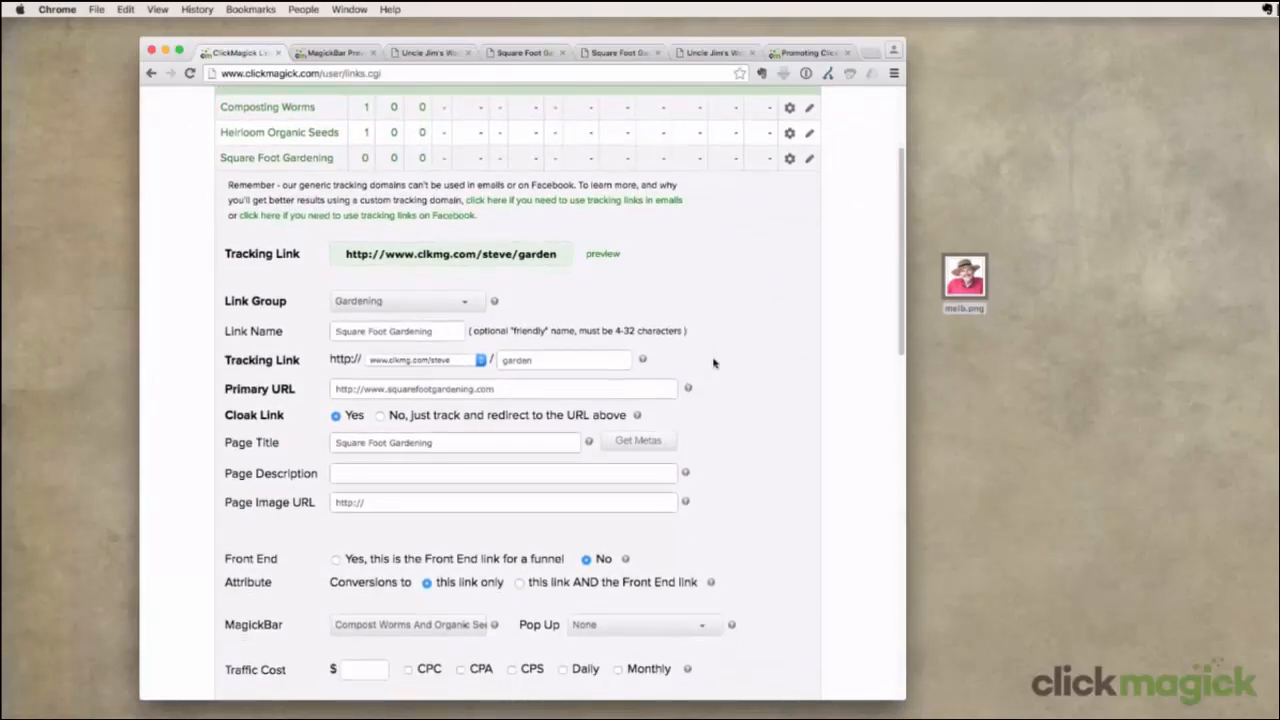
scroll(714, 363, down, 3)
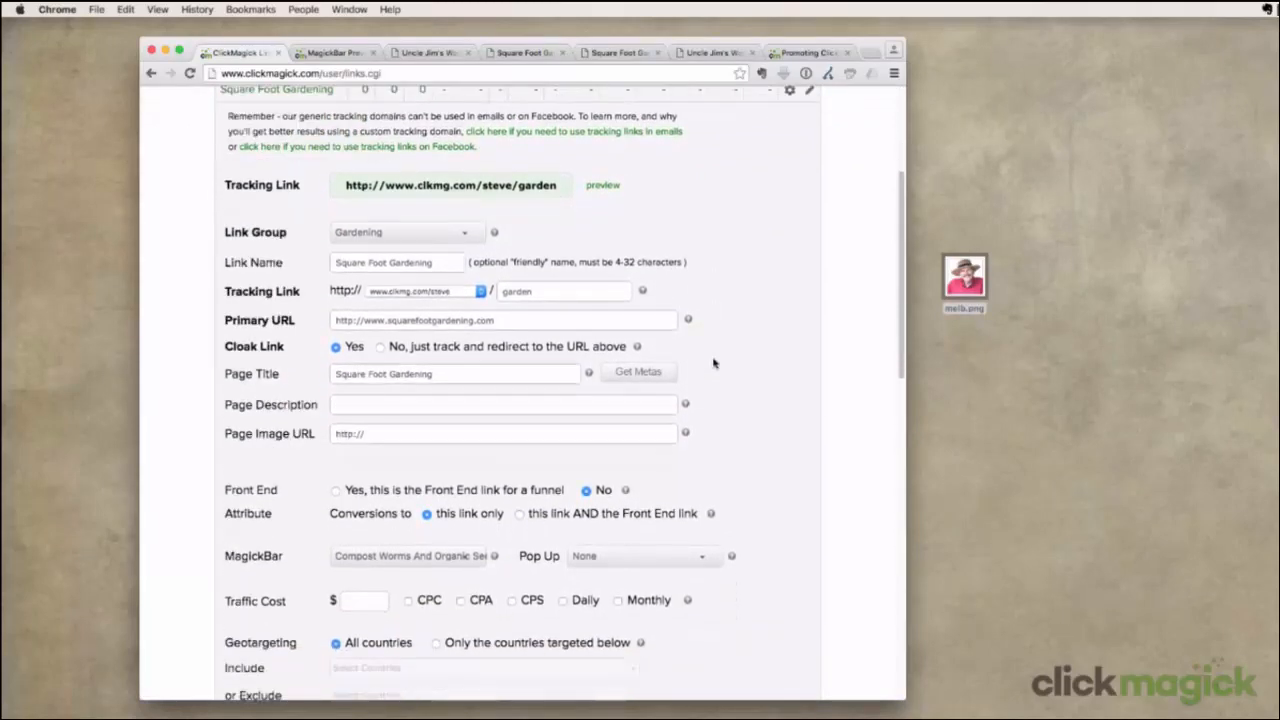
scroll(714, 363, down, 2)
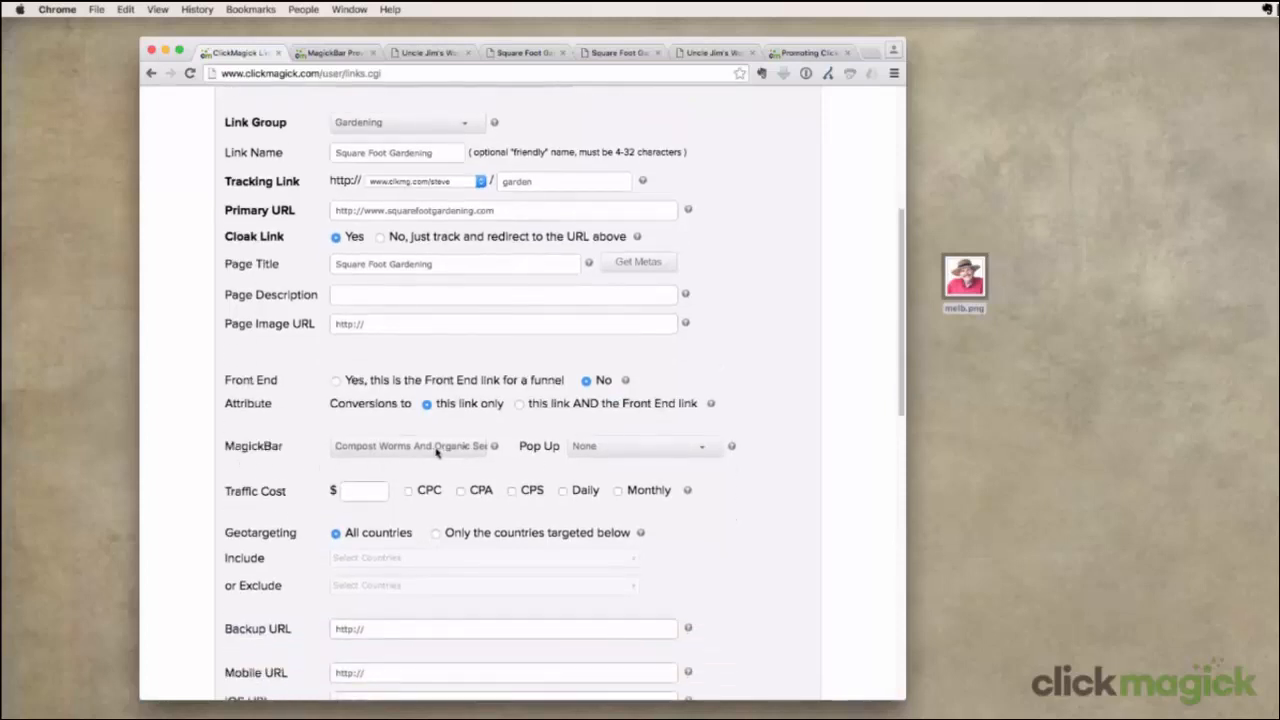
click(480, 450)
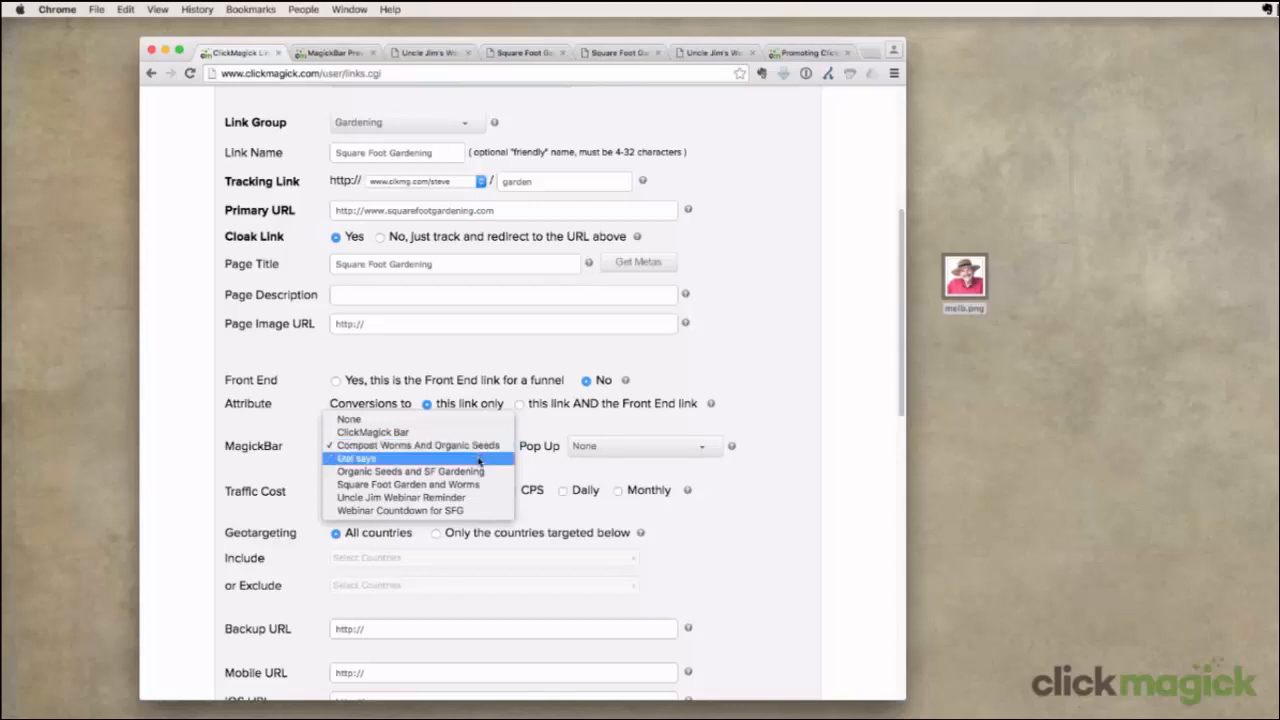
click(479, 459)
scroll(487, 504, down, 10)
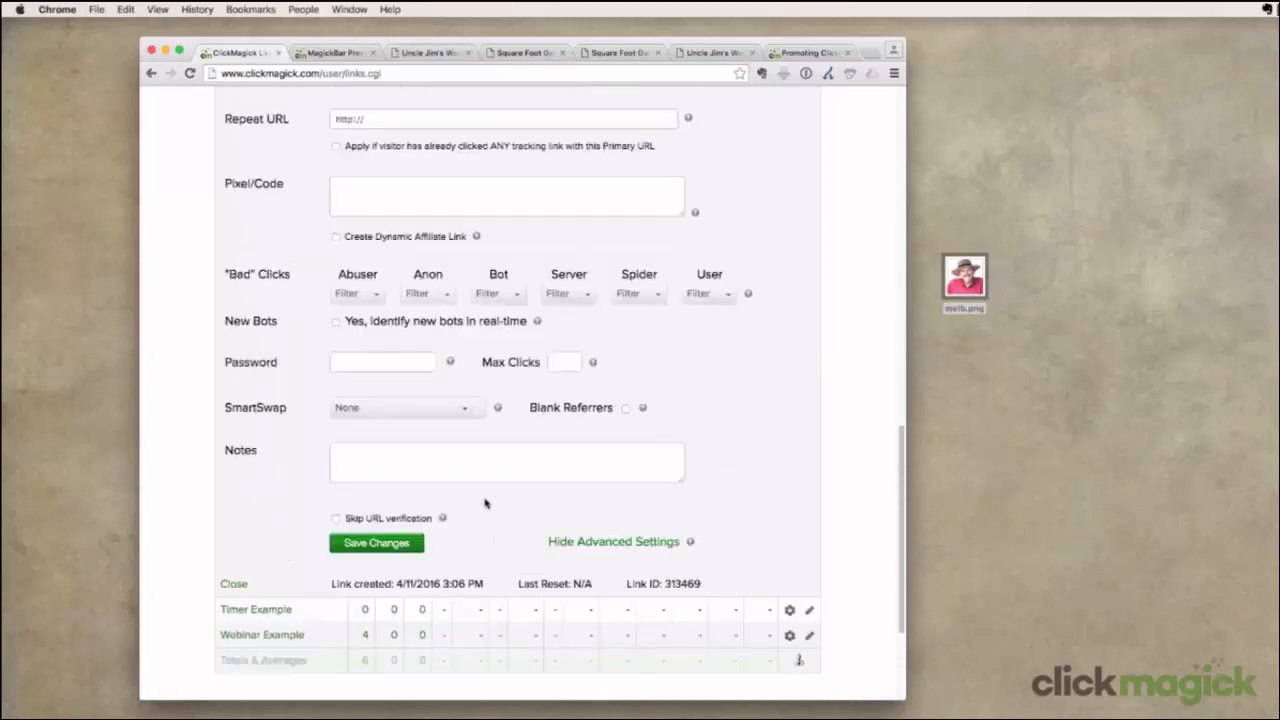
click(406, 356)
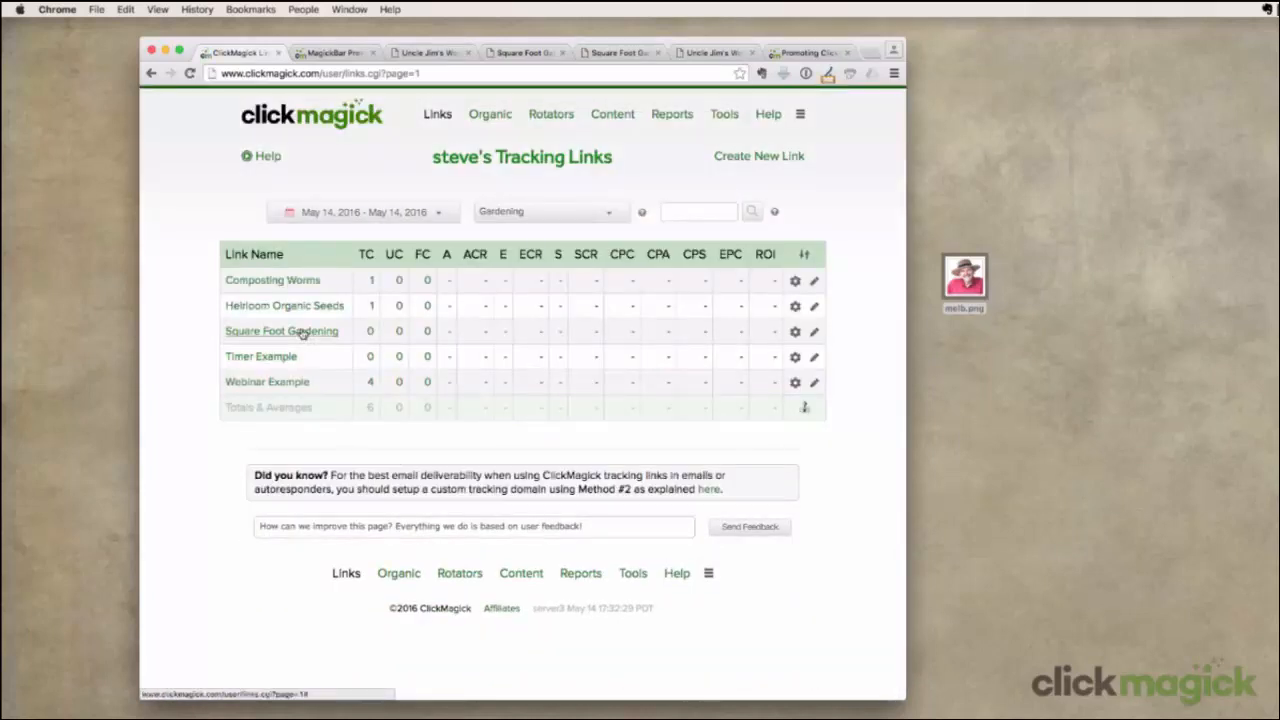
- Open the Square Foot Gardening tracking link's page and check the bar on it while the page scrolls
mouse_move(305, 334)
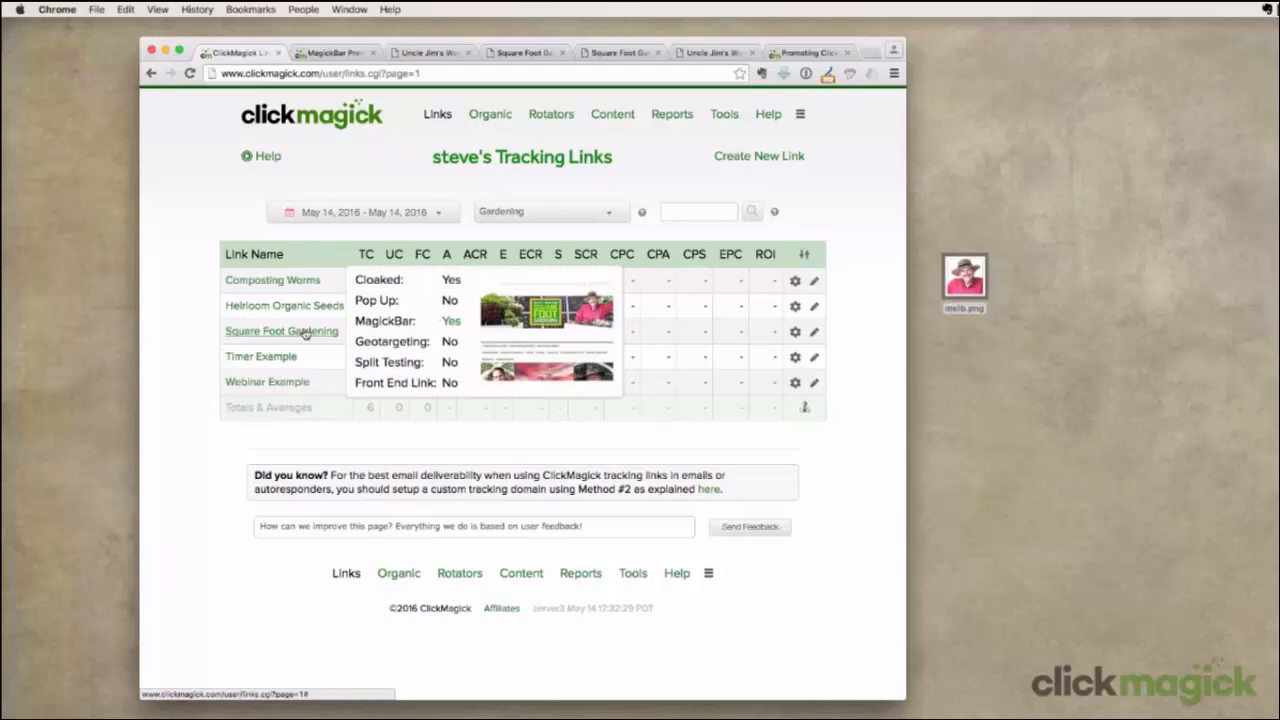
click(546, 344)
scroll(579, 348, down, 3)
scroll(579, 348, up, 3)
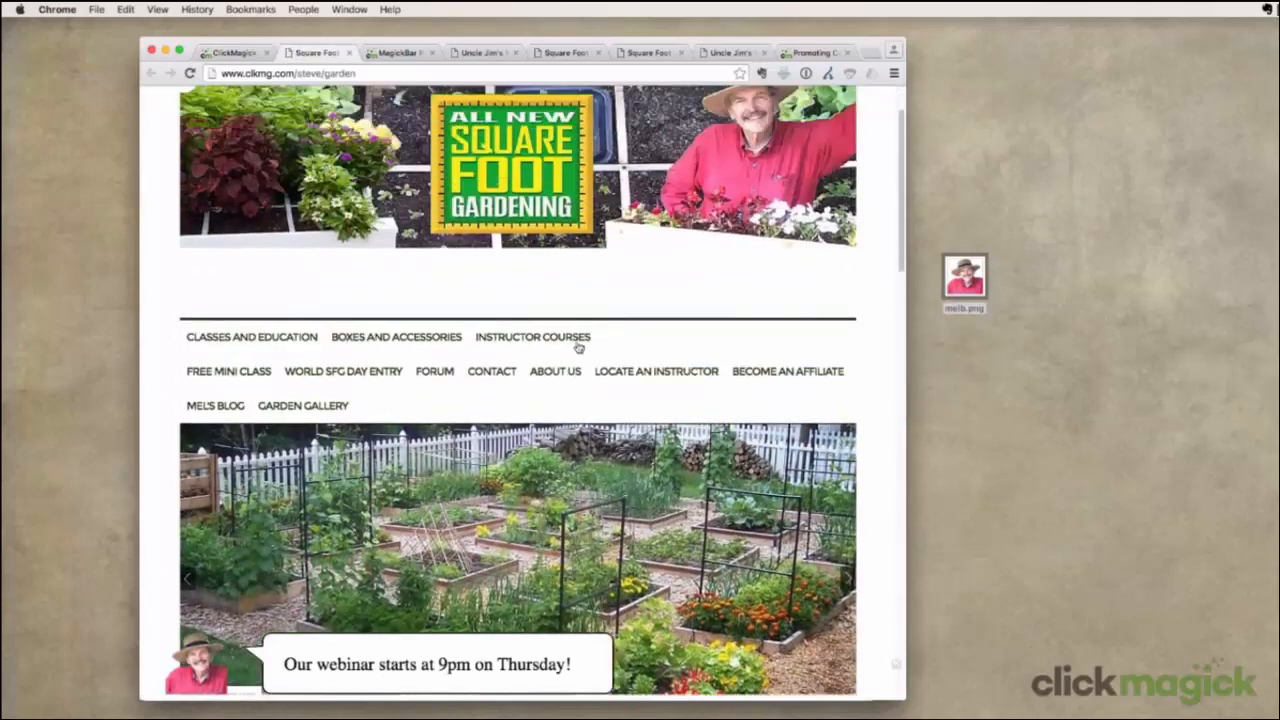